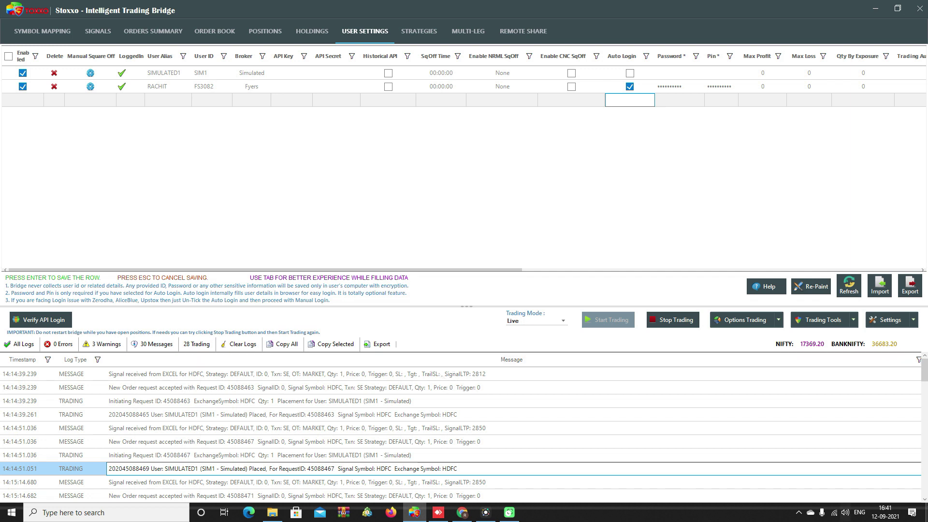
Open the Algobaba Excel Sample workbook from the desktop, maximize it and show the Algobaba Functions File sheet.
left_click(925, 512)
double_click(18, 20)
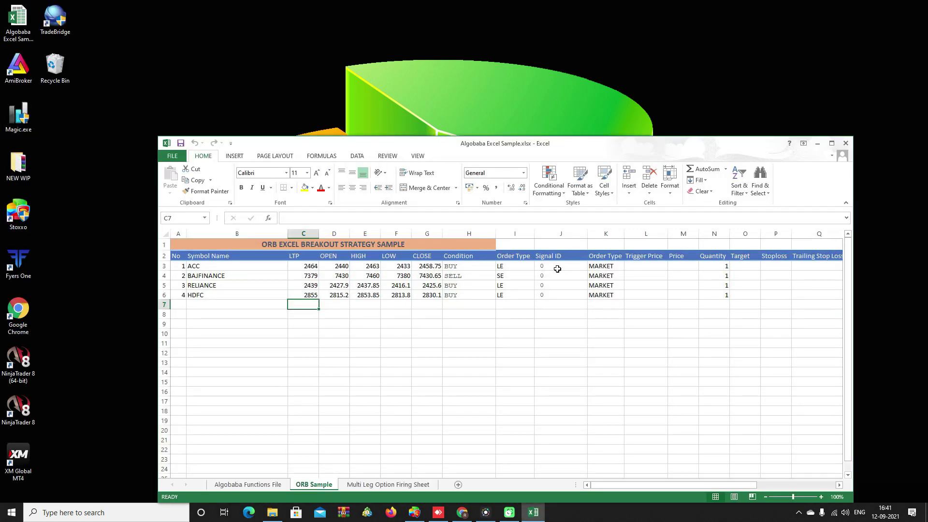
left_click(831, 143)
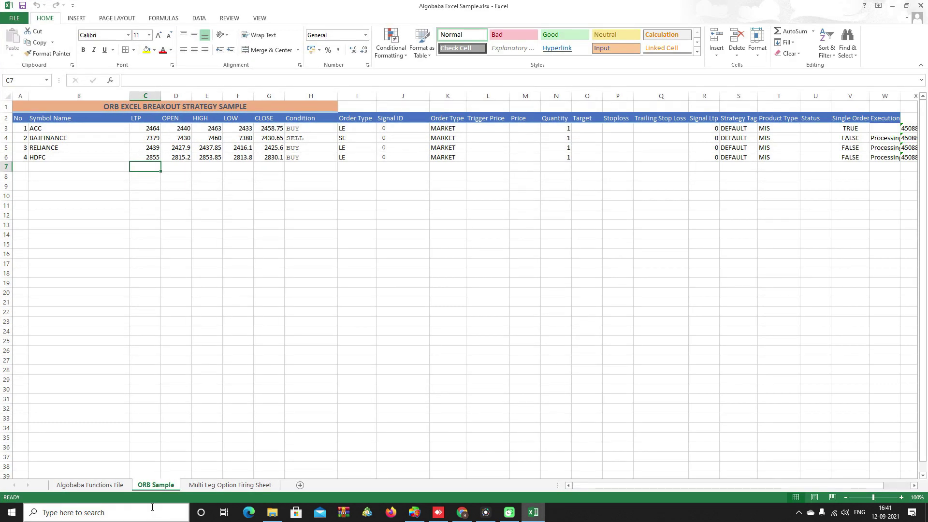
left_click(90, 485)
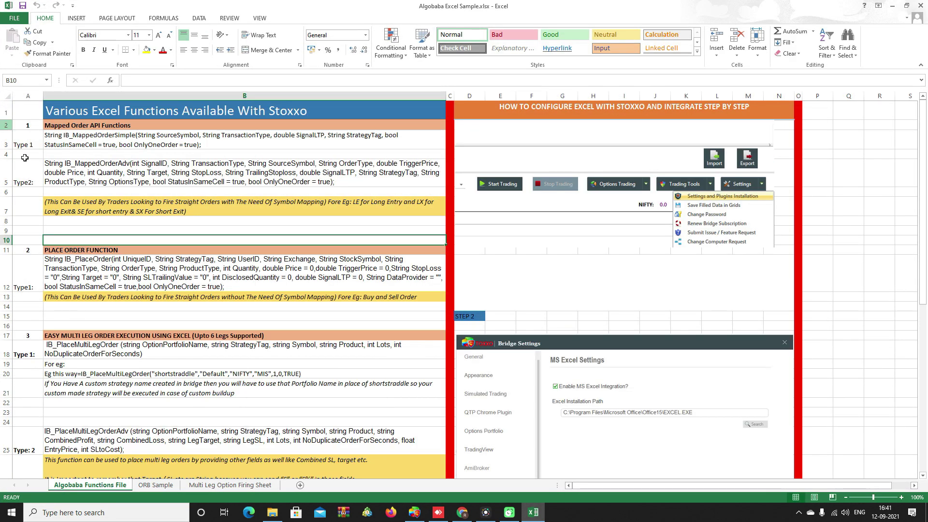
Examine the mapped order, place order and multi-leg order function signatures, down to the help document link.
left_click(148, 147)
left_click(143, 164)
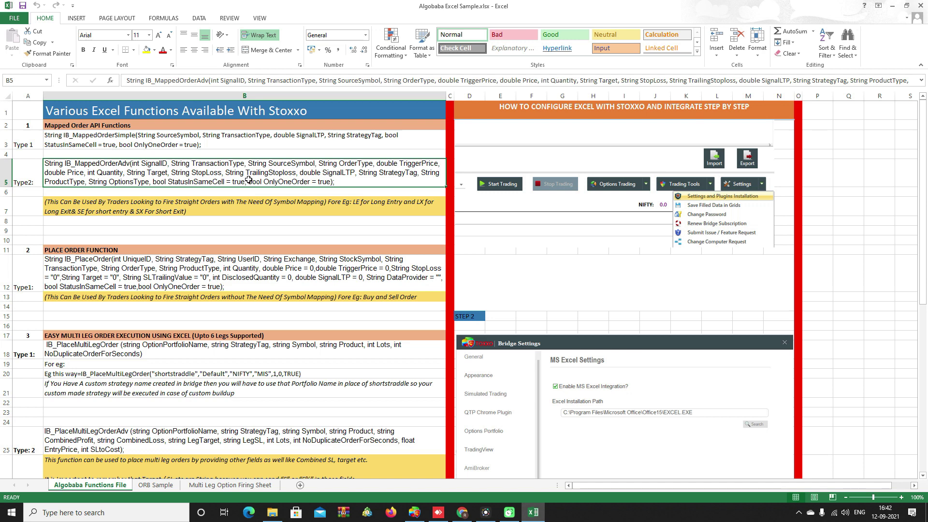
left_click(297, 261)
left_click(273, 346)
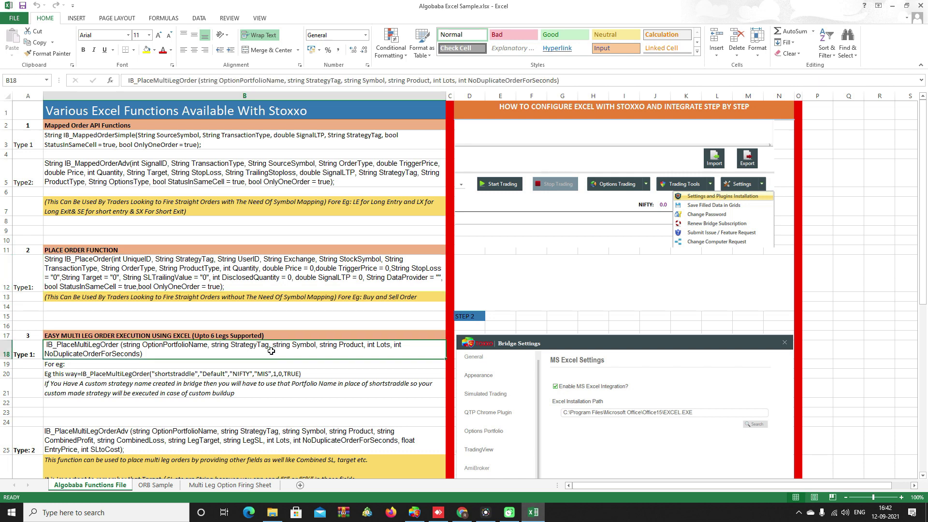
left_click(271, 371)
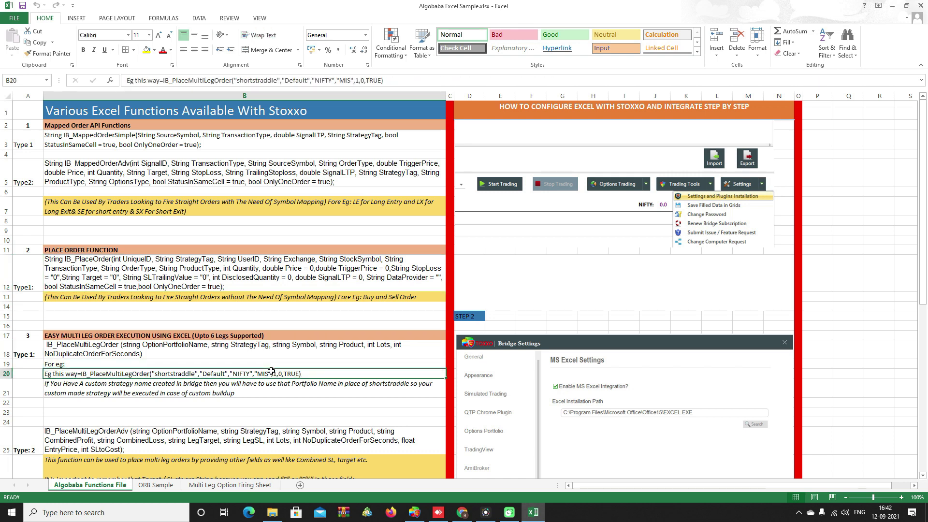
scroll(271, 371, "down", 4)
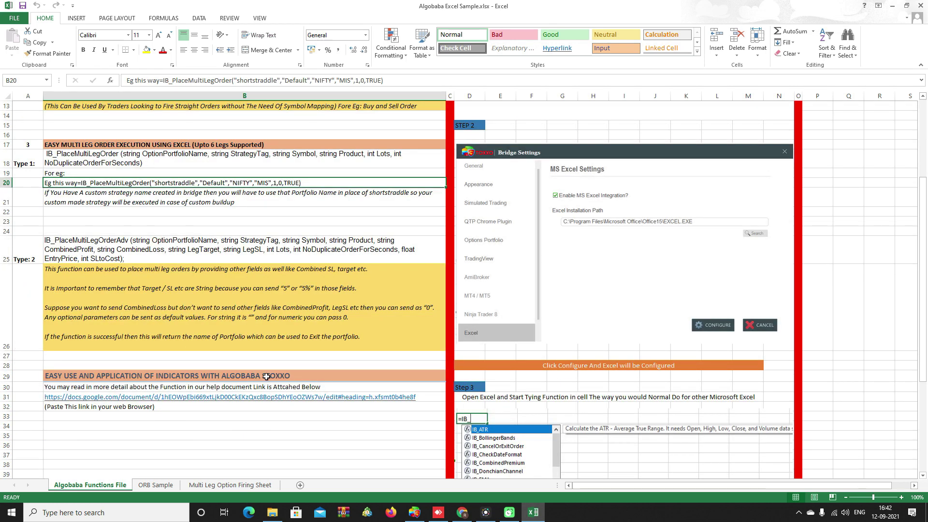
scroll(263, 382, "down", 1)
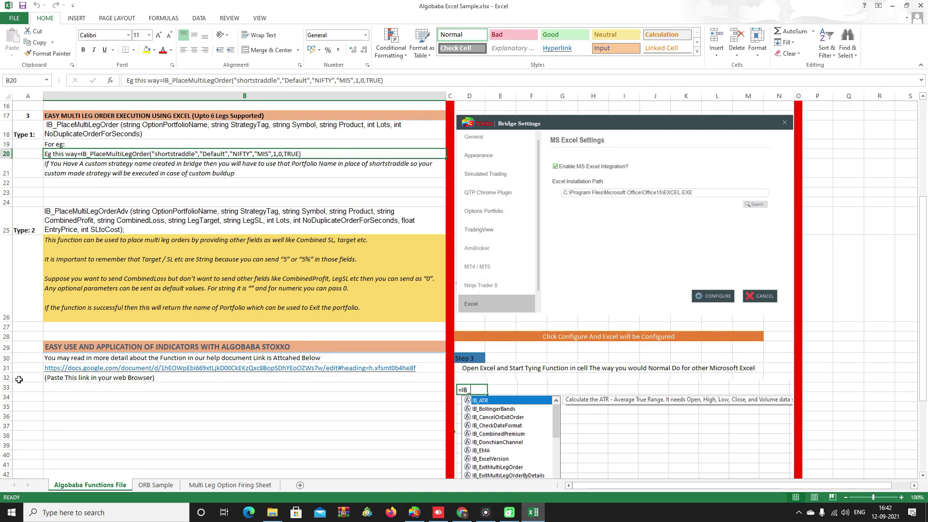
Follow the help document link in row 31 and look through the contents of the STOXXO document open in the browser.
left_click(84, 369)
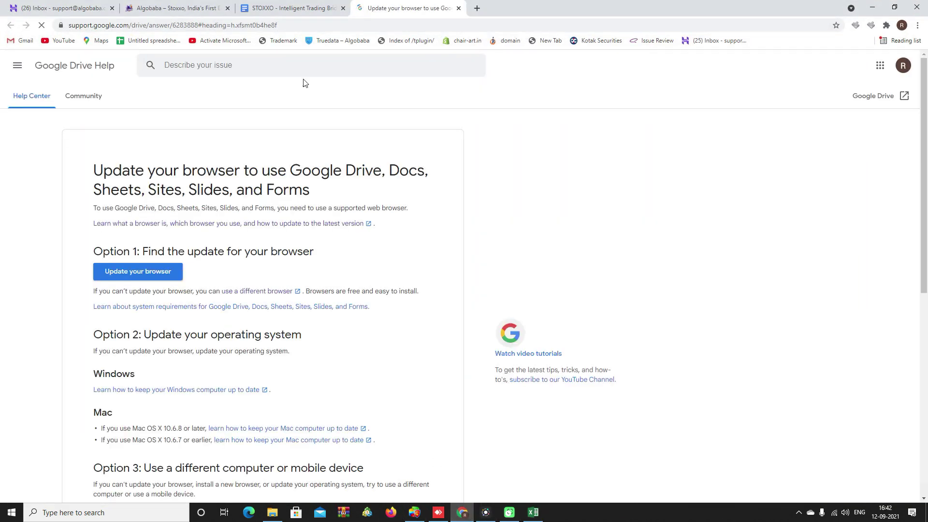
left_click(406, 23)
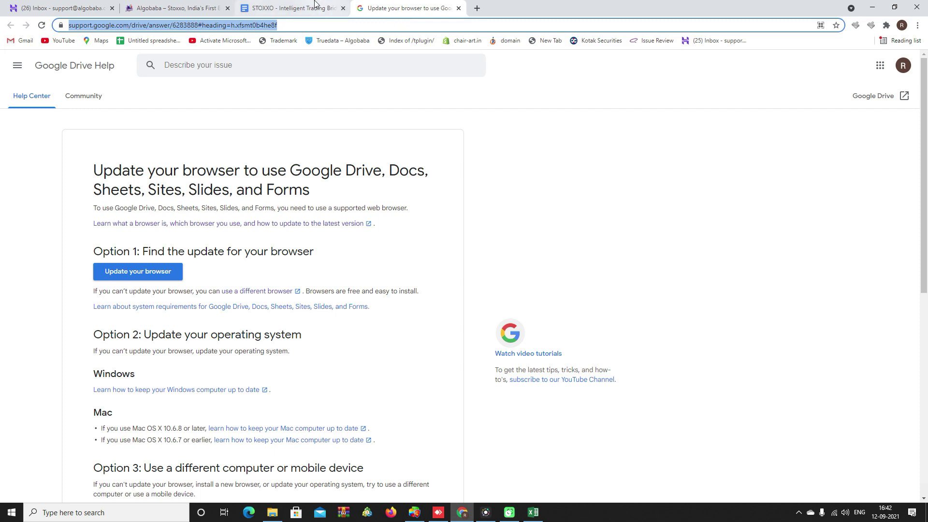
left_click(290, 8)
scroll(372, 197, "down", 3)
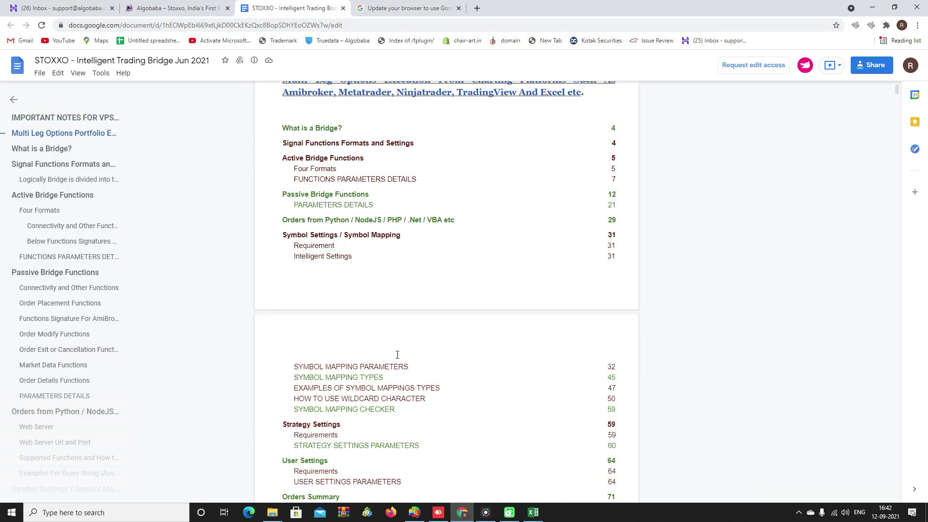
scroll(397, 355, "down", 1)
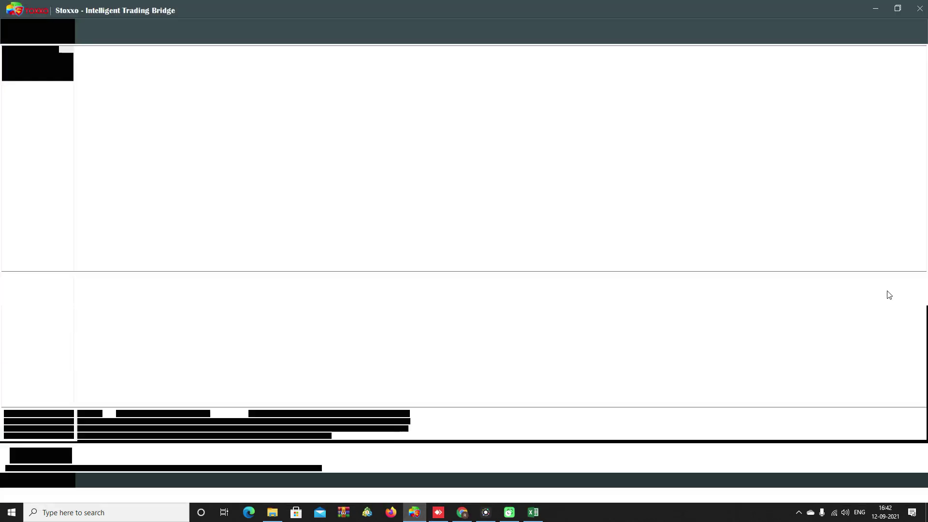
Open the help document from Stoxxo's settings and close the Google Drive Help page in the browser.
left_click(885, 320)
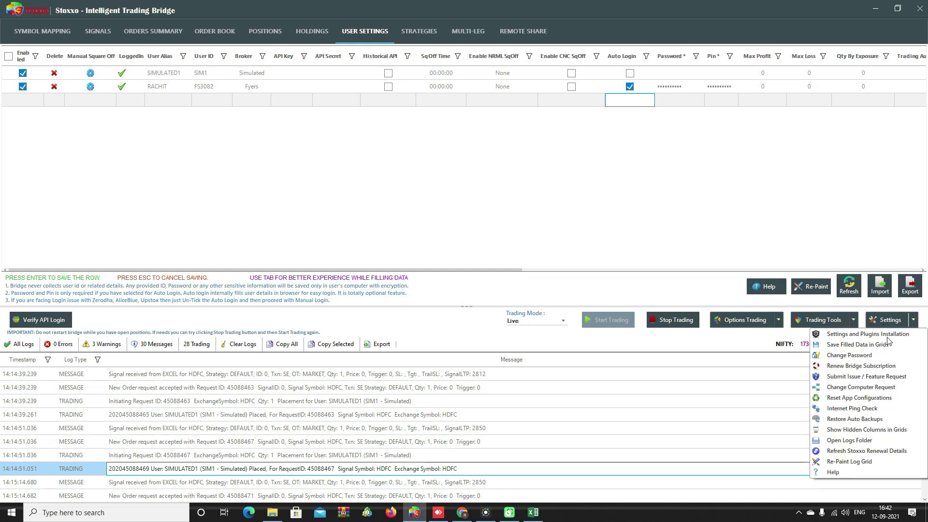
left_click(866, 471)
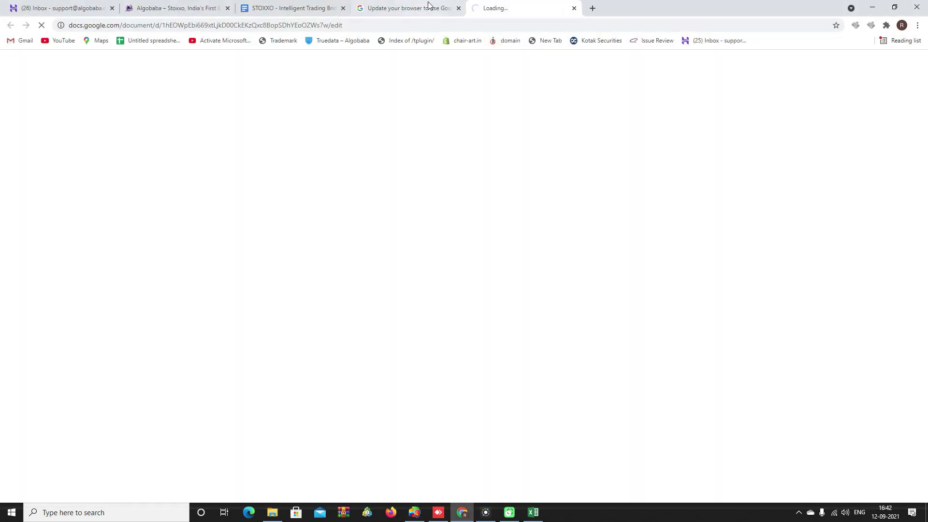
left_click(459, 7)
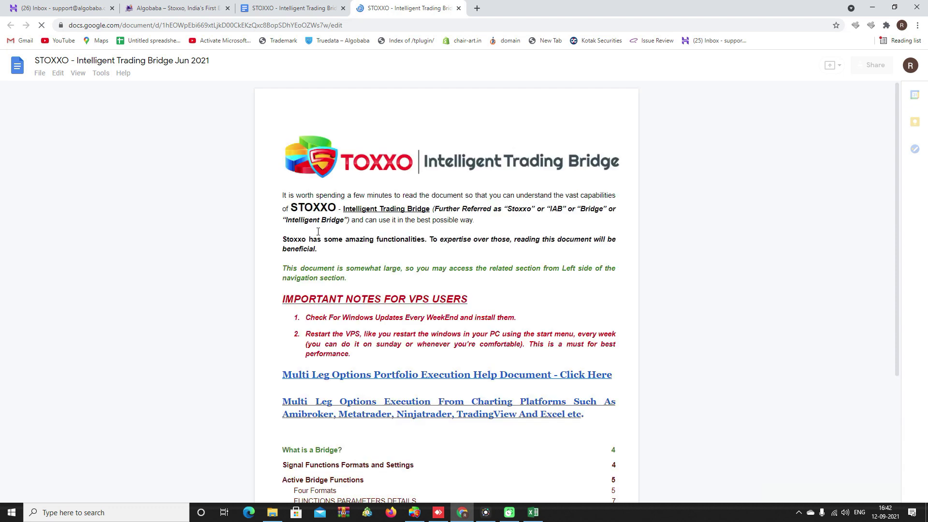
Find the Microsoft Excel Integration entry in the help document's table of contents and follow its link.
scroll(410, 337, "down", 8)
scroll(411, 337, "down", 6)
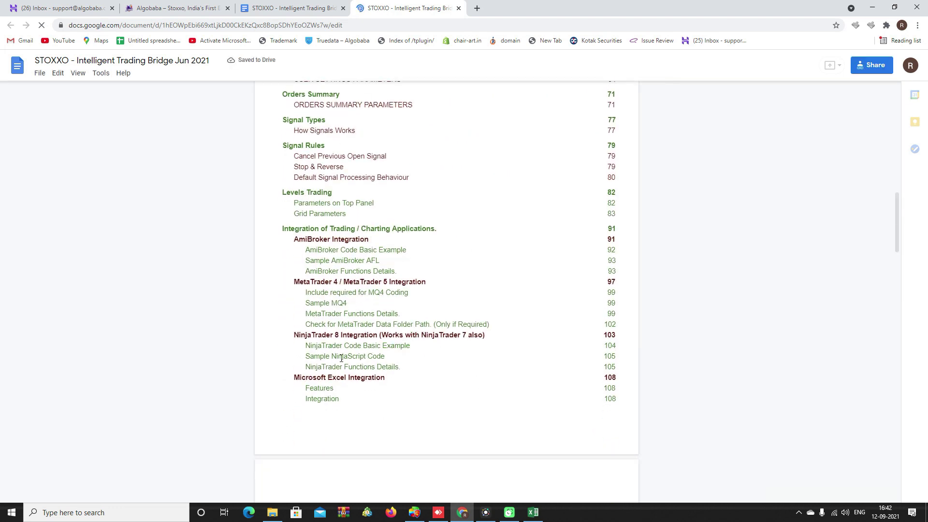
scroll(329, 381, "down", 1)
left_click(326, 340)
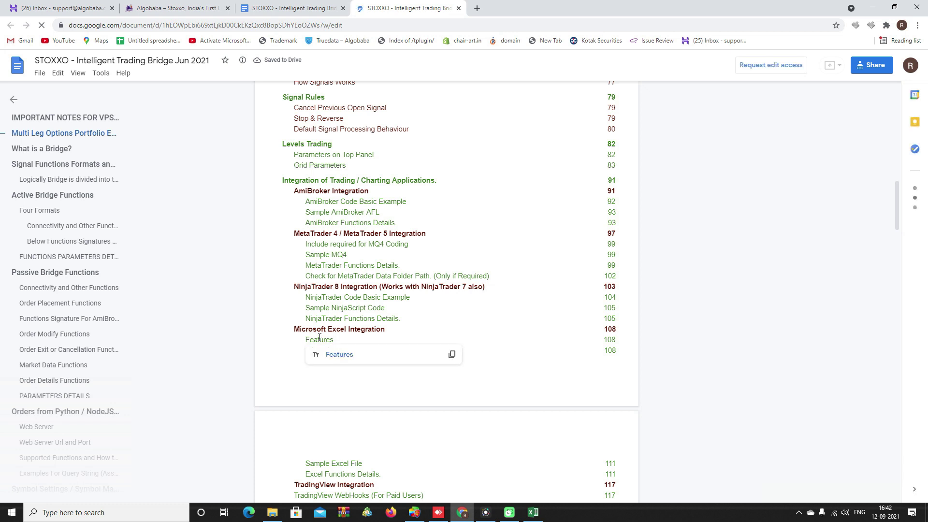
left_click(331, 332)
left_click(357, 345)
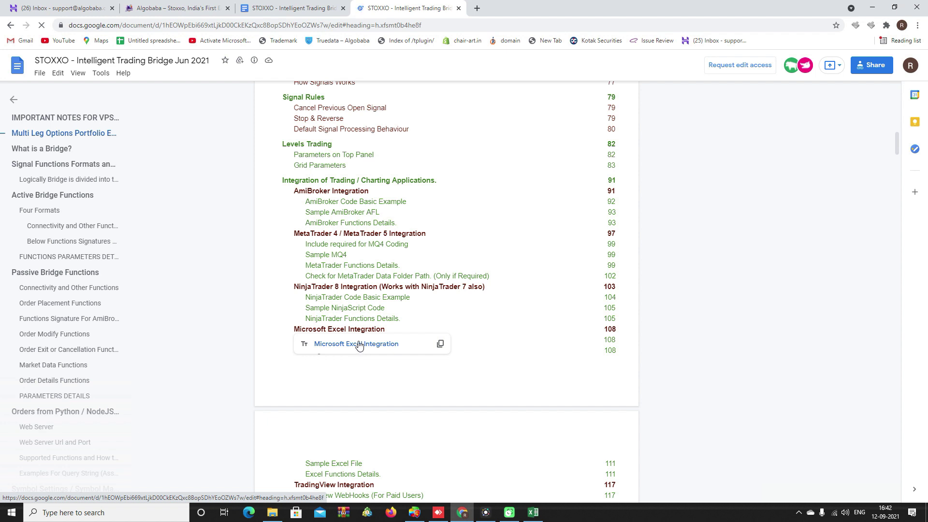
Return to the Excel workbook and examine the illustrated instructions for configuring Excel with Stoxxo, through Step 3.
left_click(542, 516)
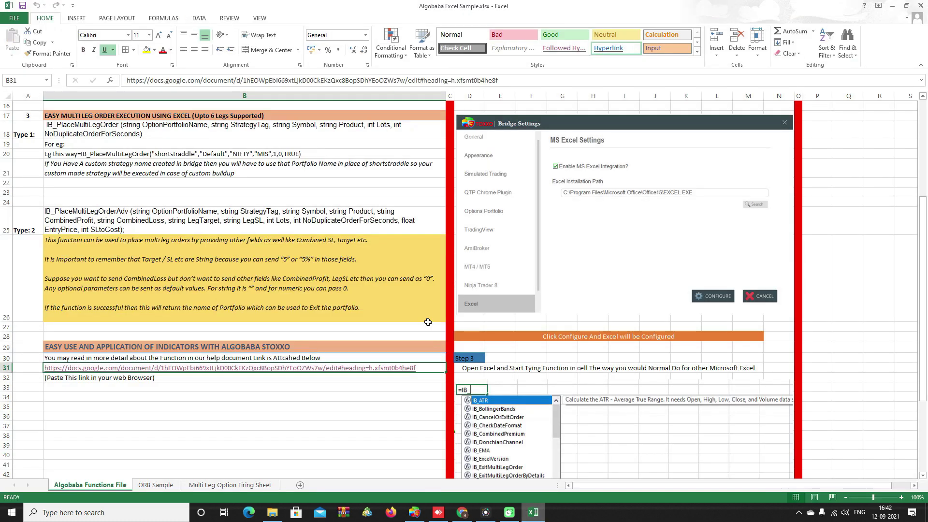
scroll(177, 203, "up", 4)
scroll(183, 224, "up", 1)
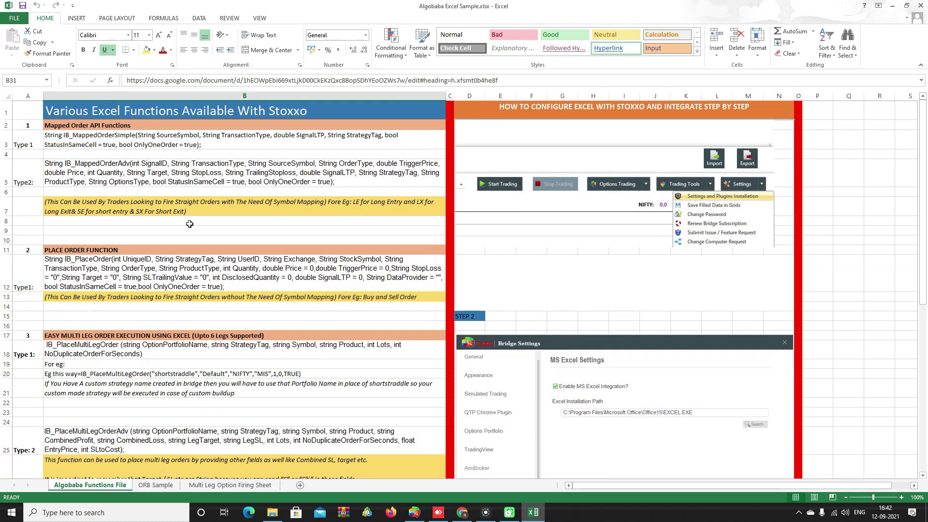
left_click(612, 149)
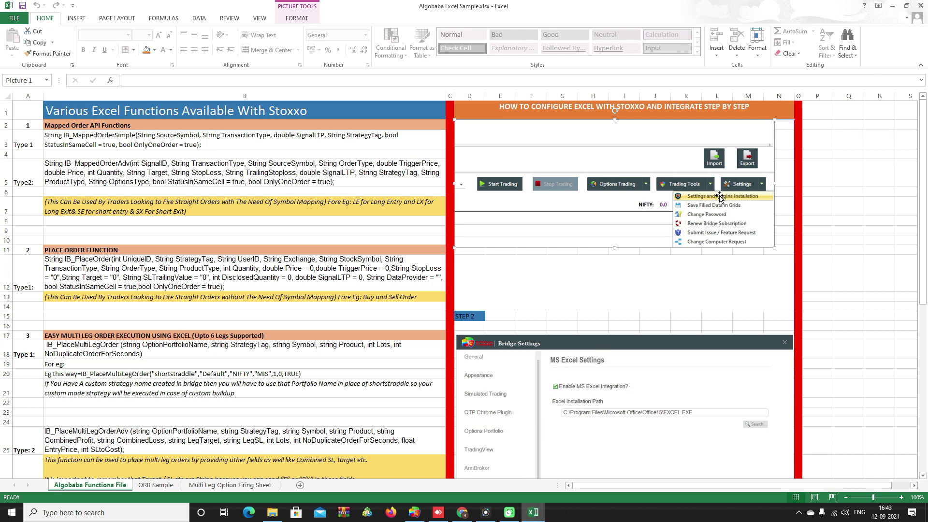
scroll(706, 206, "down", 3)
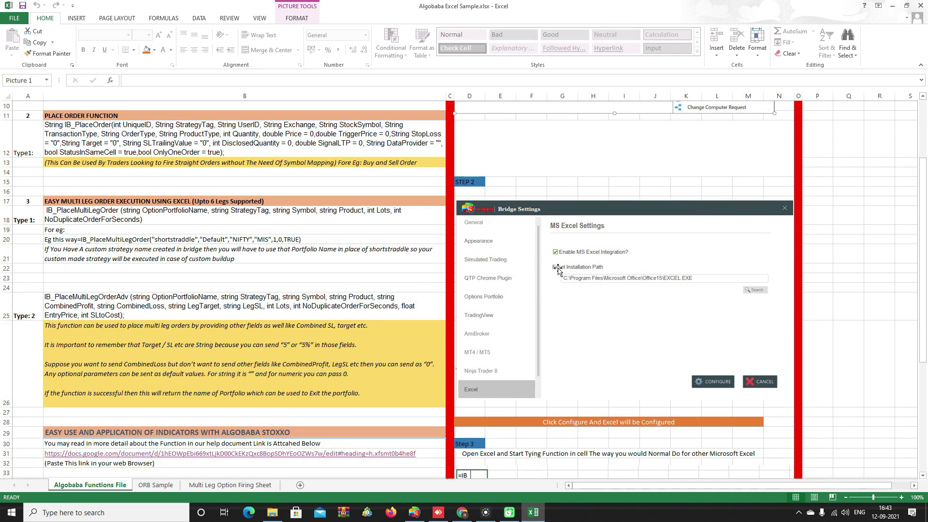
scroll(529, 294, "down", 5)
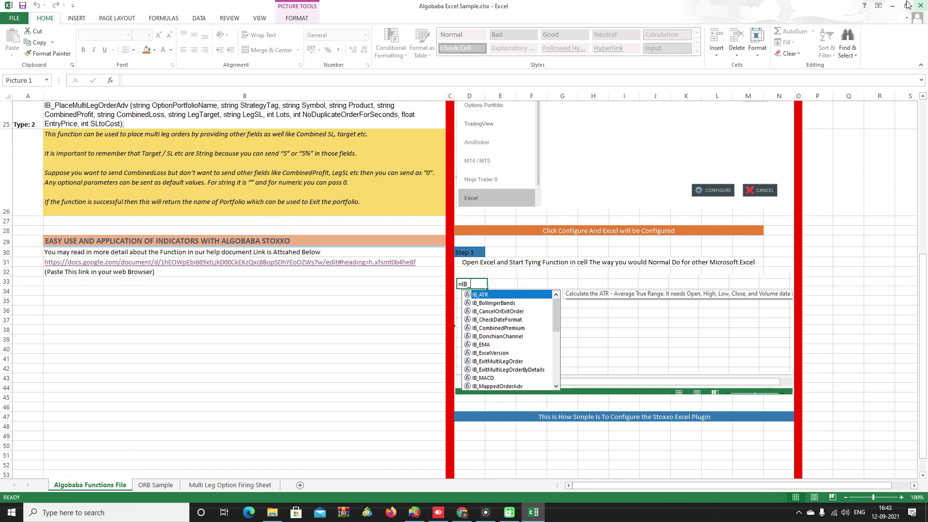
Close the Excel workbook, switch to Stoxxo and configure the MS Excel integration in the bridge's settings and plugins installation.
left_click(920, 6)
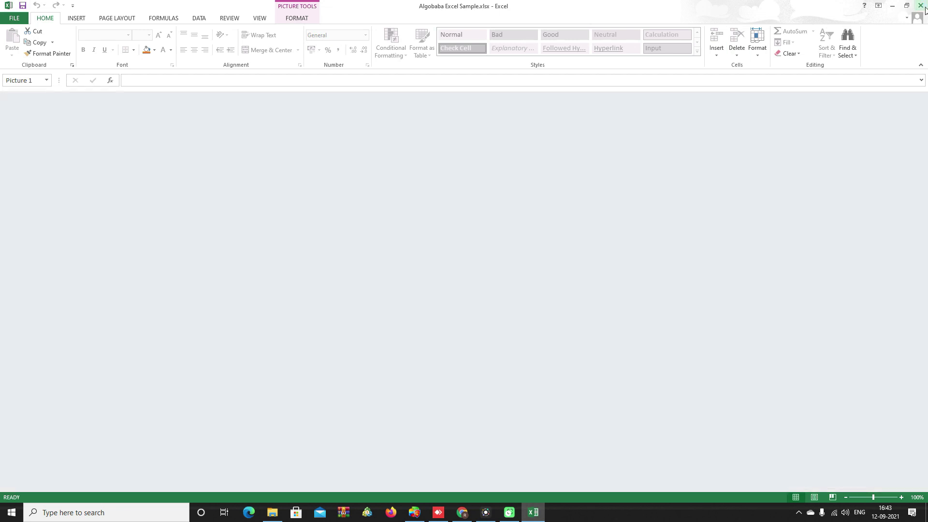
left_click(414, 512)
left_click(877, 322)
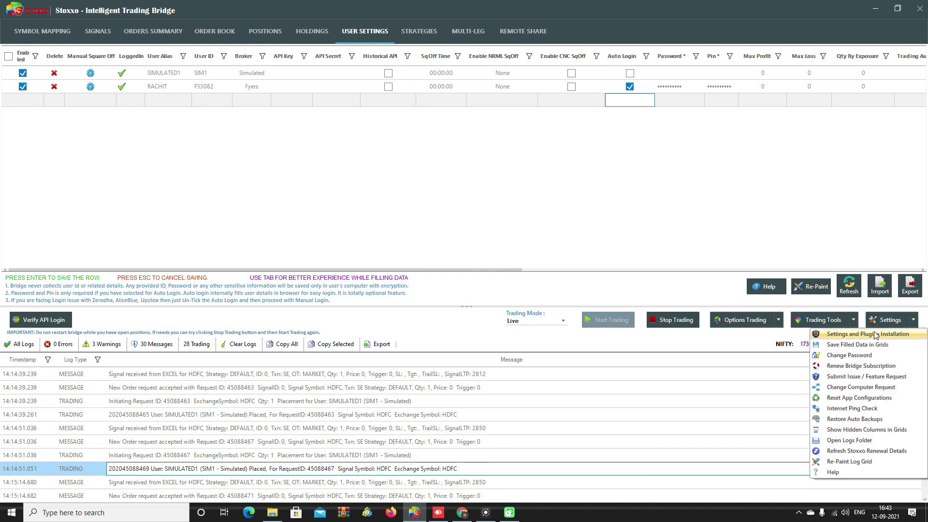
left_click(860, 334)
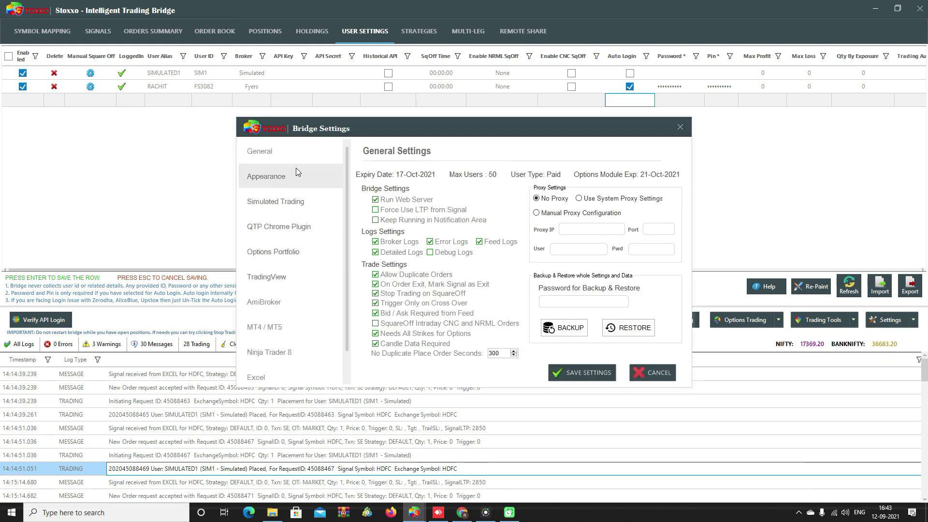
scroll(295, 309, "down", 1)
left_click(286, 346)
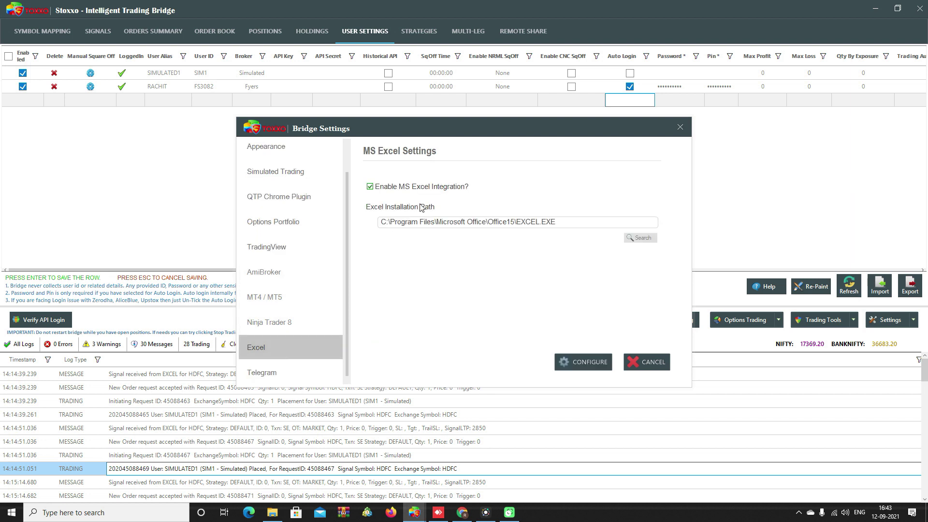
left_click(593, 367)
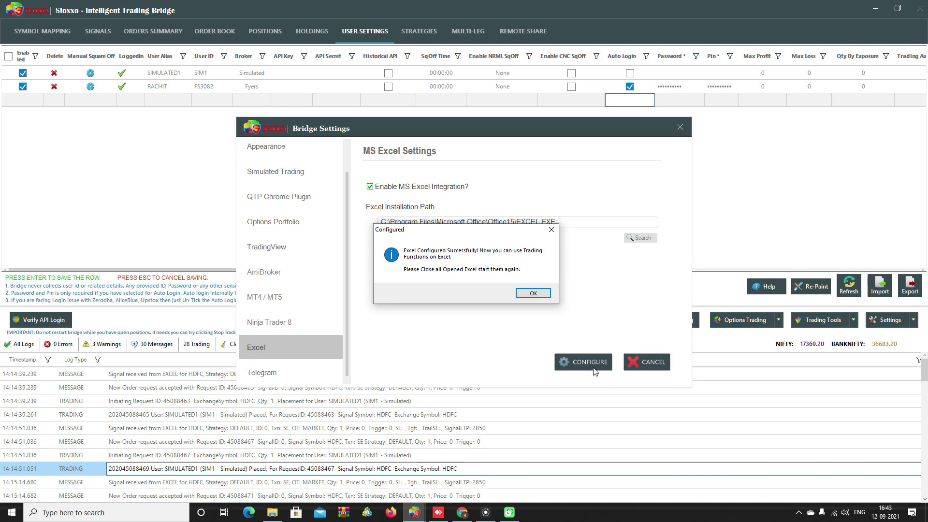
key("Return")
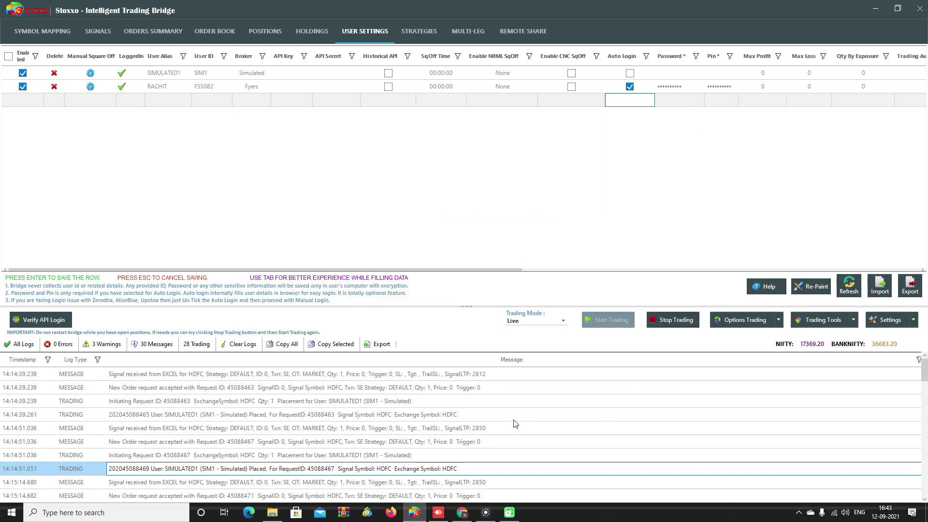
Reopen the Algobaba Excel Sample workbook from the desktop and check the available formula commands.
key("super+d")
double_click(18, 19)
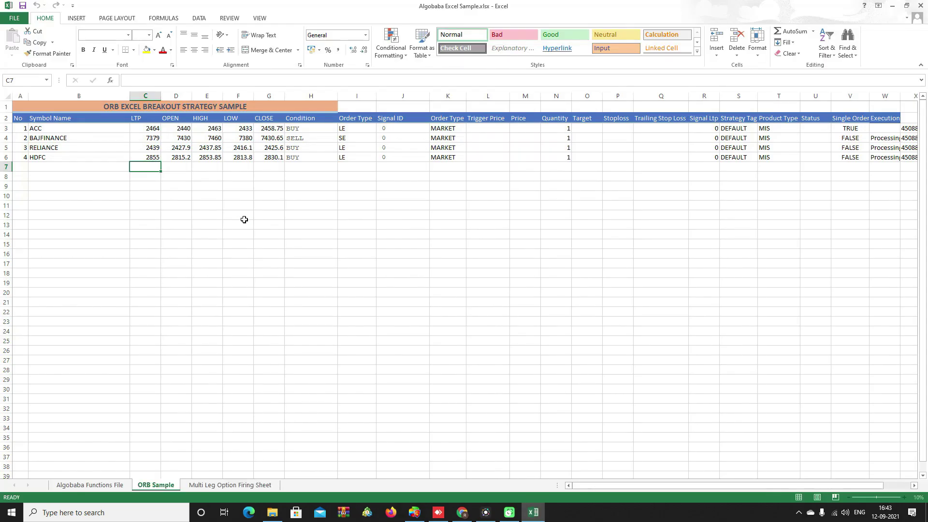
left_click(164, 19)
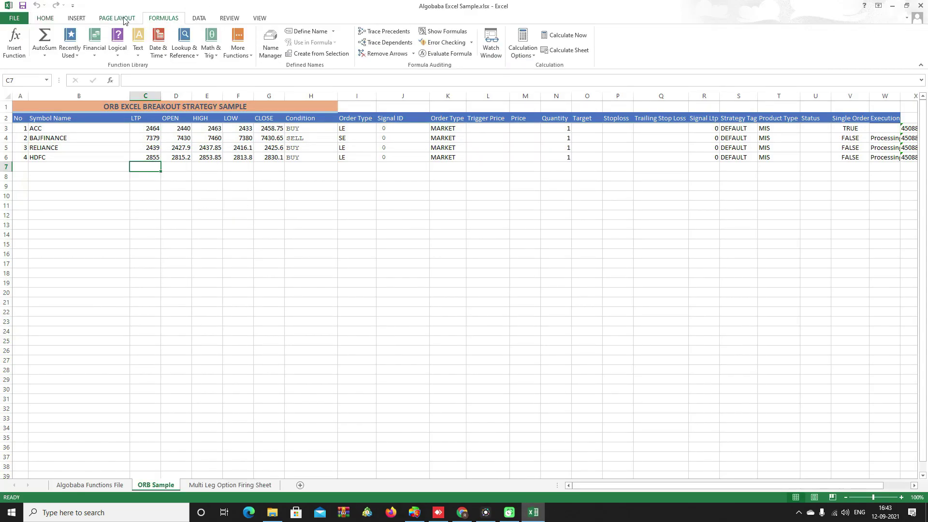
left_click(50, 19)
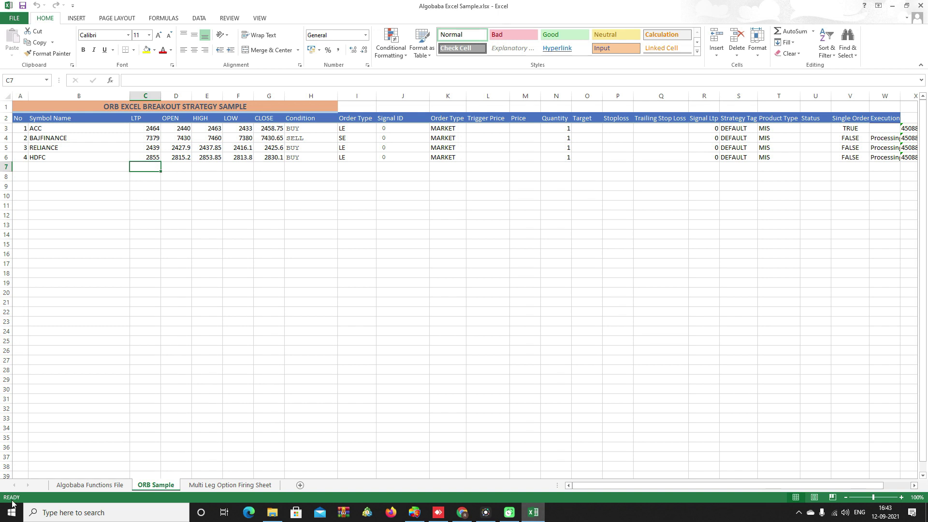
Show the Algobaba Functions File sheet and select empty cell P31 beside the Step 3 instructions.
left_click(78, 485)
left_click(852, 178)
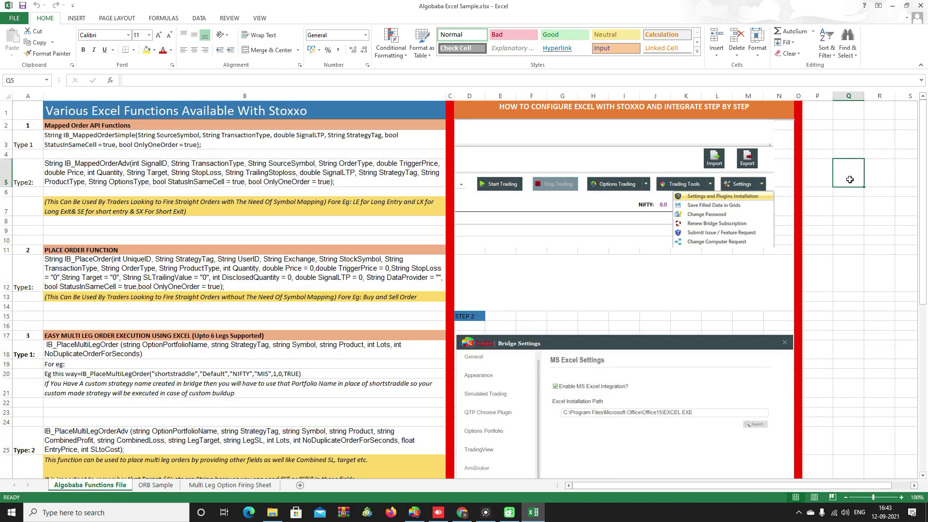
scroll(797, 188, "down", 10)
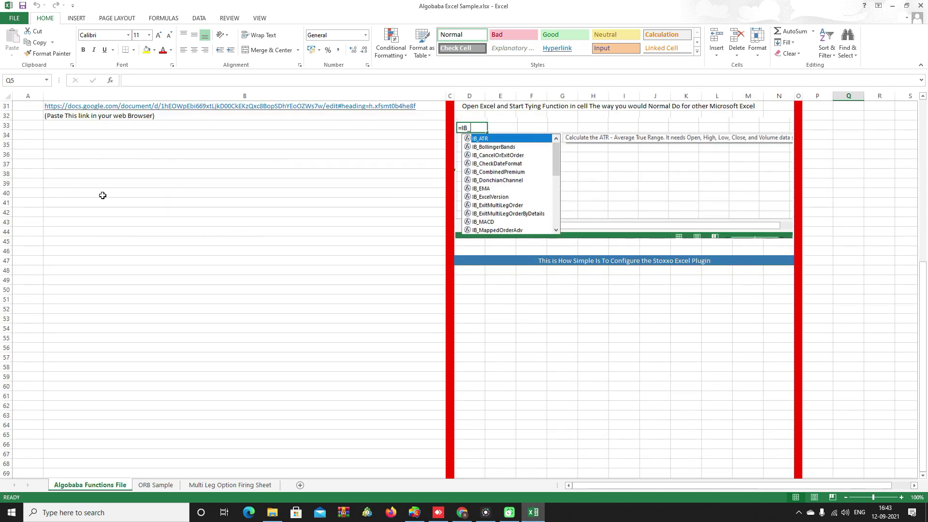
scroll(104, 201, "up", 2)
left_click(814, 264)
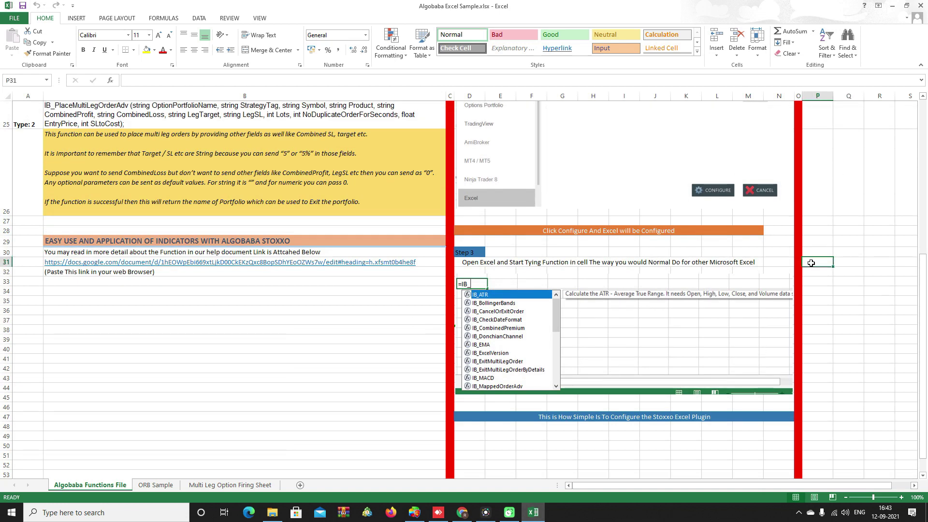
Start the formula =IB_ in cell P31, browse the suggested IB functions through the end of the list, and discard the entry.
type("=")
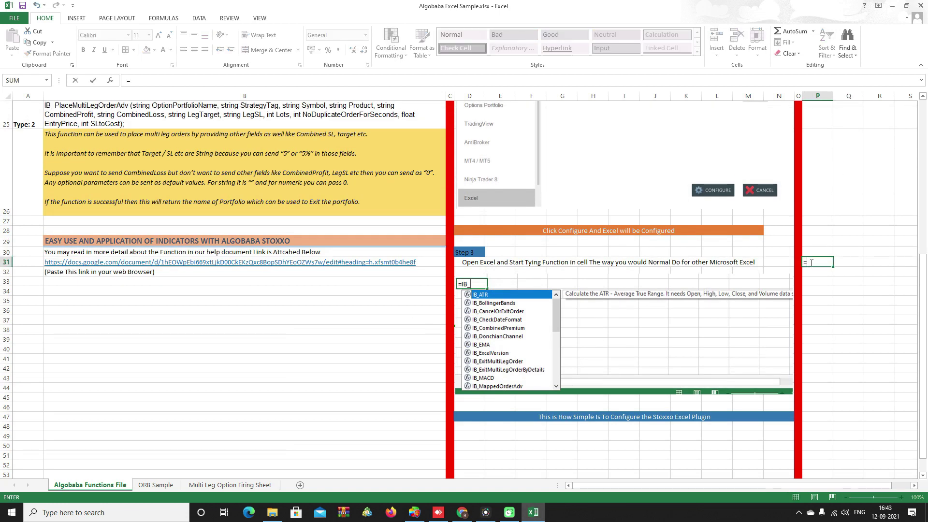
type("IF")
key("BackSpace")
key("BackSpace")
type("IB_")
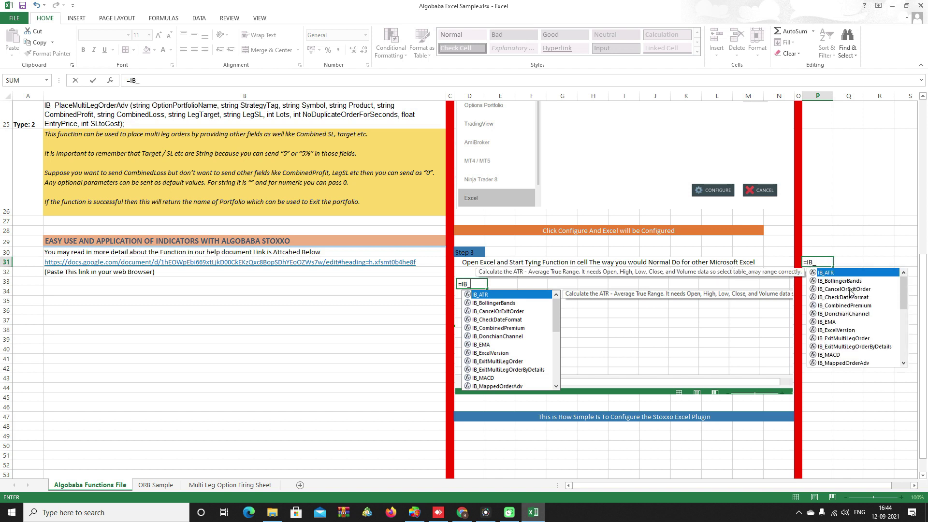
scroll(851, 299, "down", 1)
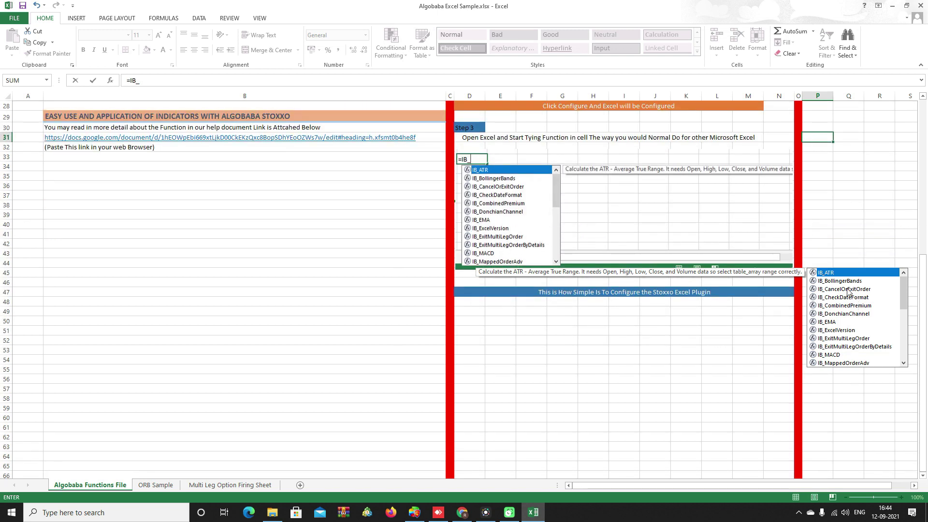
scroll(848, 290, "up", 1)
left_click_drag(905, 176, 897, 244)
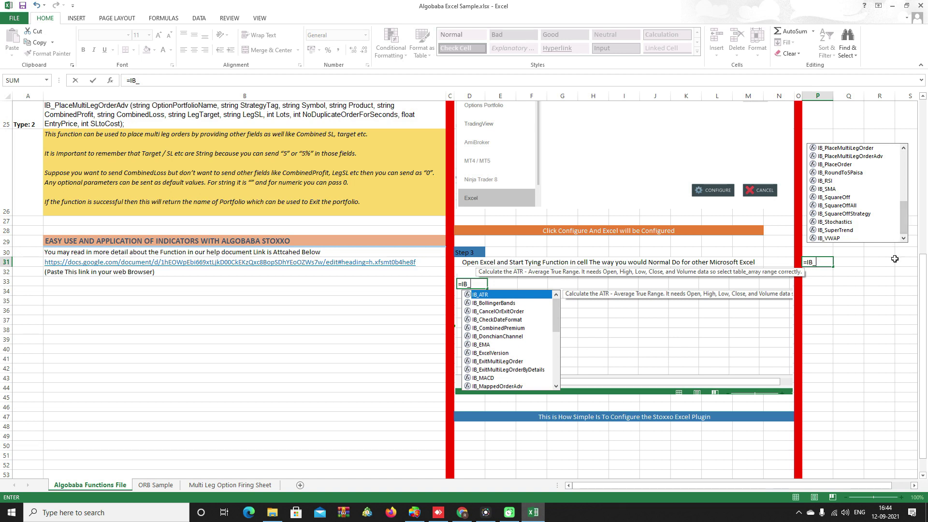
key("Escape")
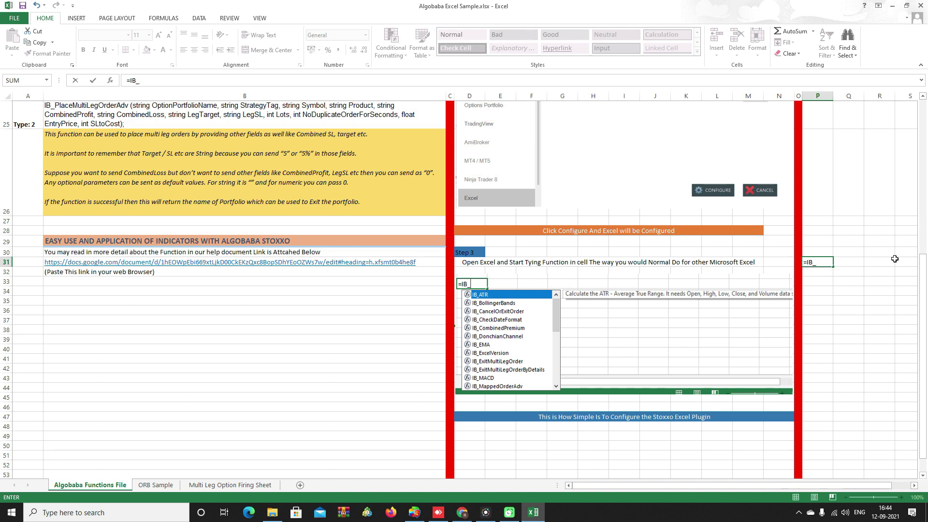
key("Escape")
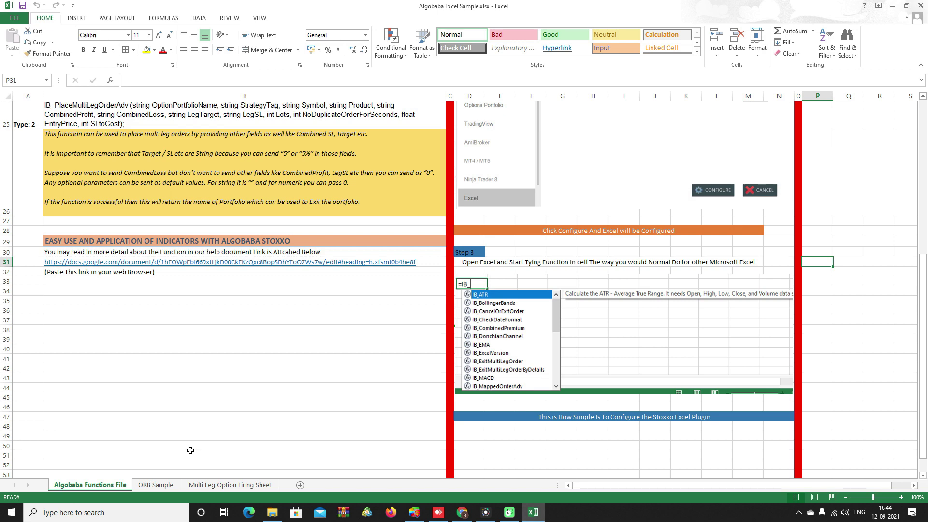
Show the ORB Sample sheet and examine the ACC row from its symbol name and LTP across to its order type.
scroll(190, 460, "up", 8)
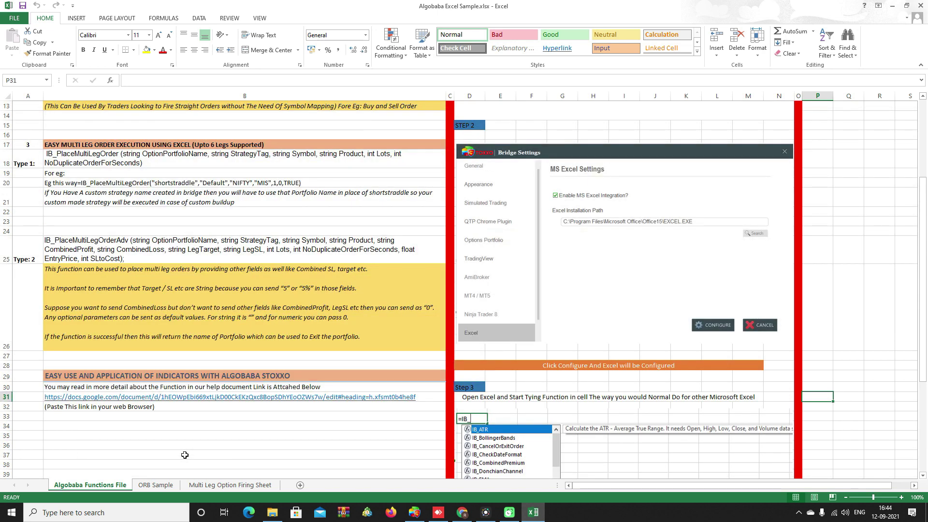
left_click(160, 485)
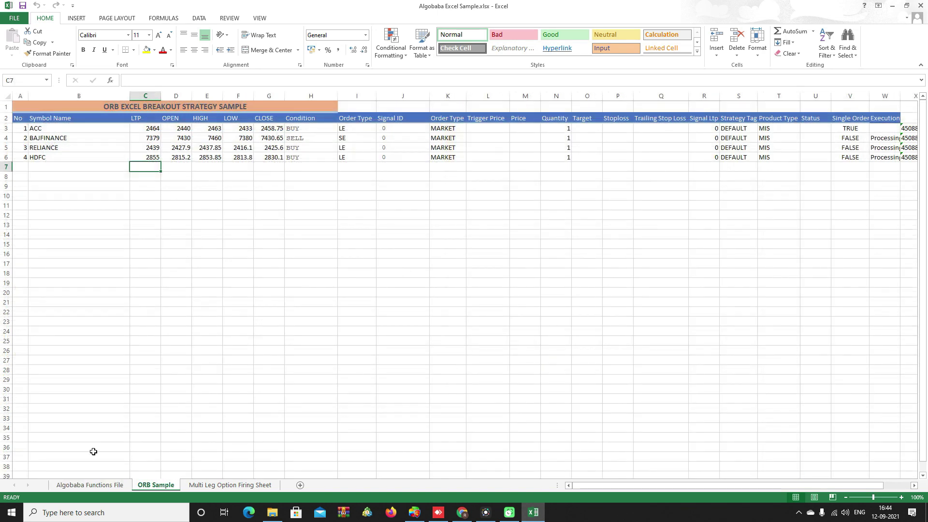
left_click_drag(79, 137, 80, 129)
left_click(148, 128)
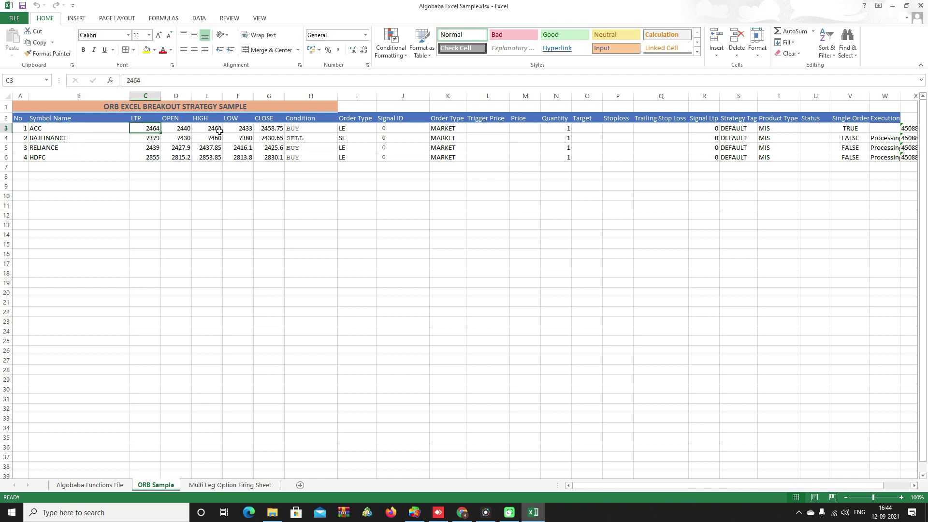
left_click(371, 136)
left_click(370, 132)
Examine the price cells, condition and order type of the ACC row, comparing them with the two rows below.
key("Left")
key("Left")
key("Left")
key("Left")
key("Left")
key("Left")
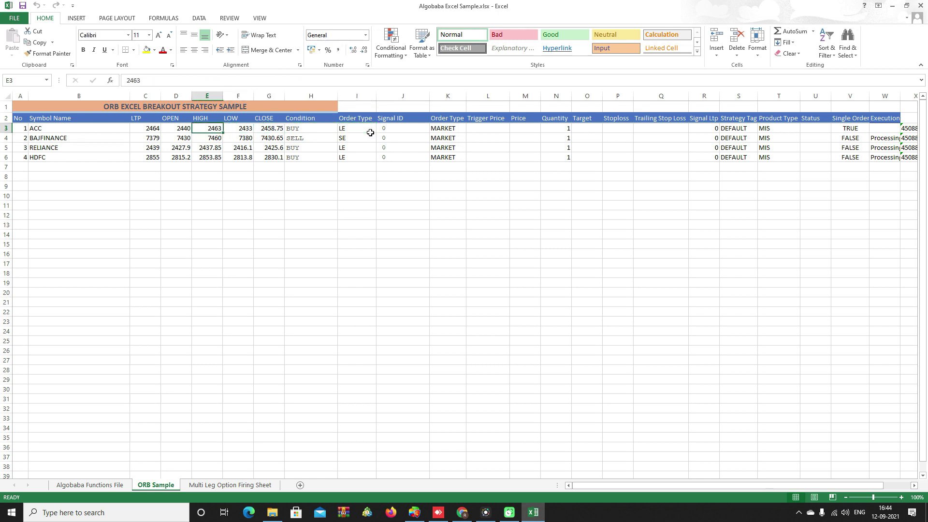
key("Right")
key("Right")
key("Right")
key("Right")
key("Right")
key("Down")
key("Down")
key("Up")
key("Up")
Set the LTP of ACC in cell C3 to 2440.
key("Left")
key("Left")
key("Left")
key("Left")
key("Left")
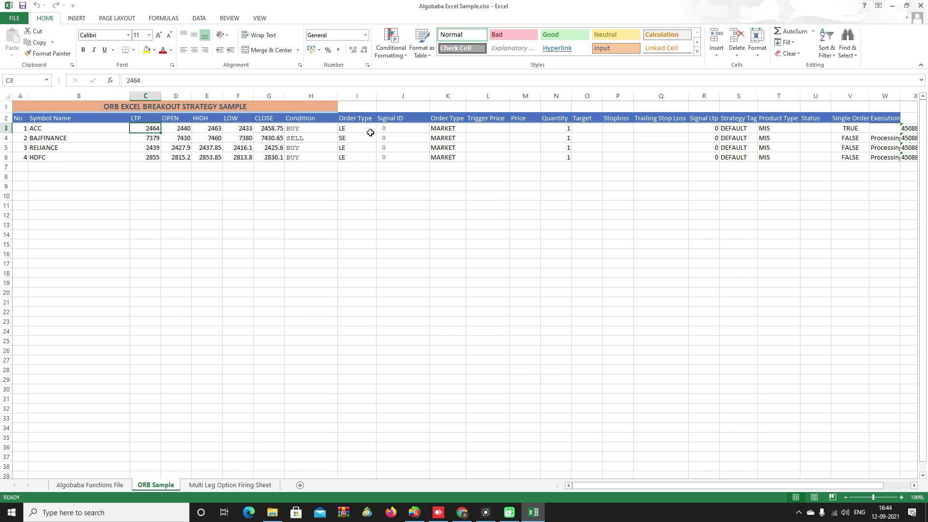
type("244")
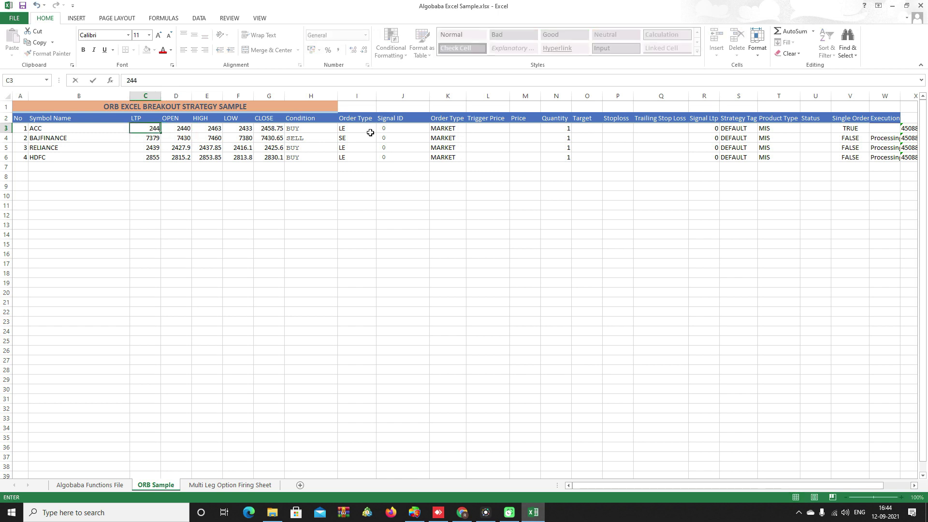
type("0")
key("Return")
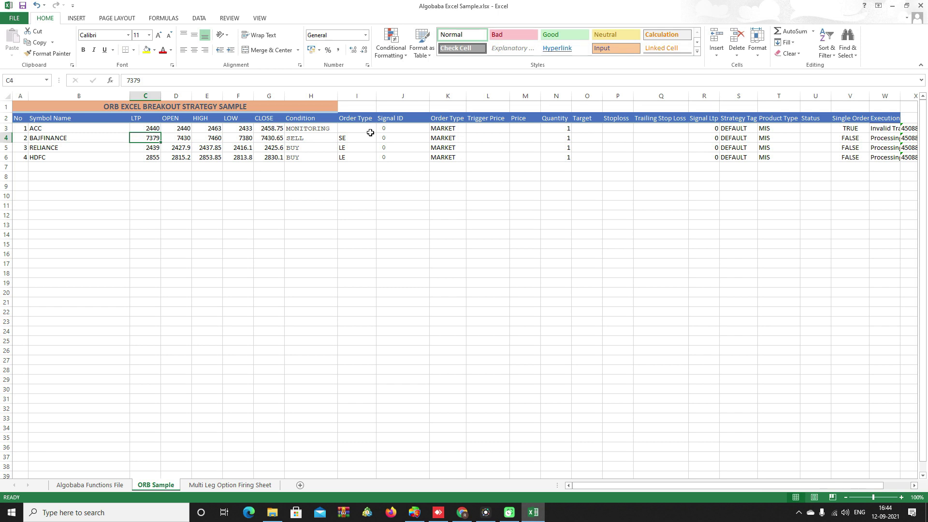
Set the LTP of ACC in cell C3 to 2464 and keep that cell selected.
key("Up")
type("2464")
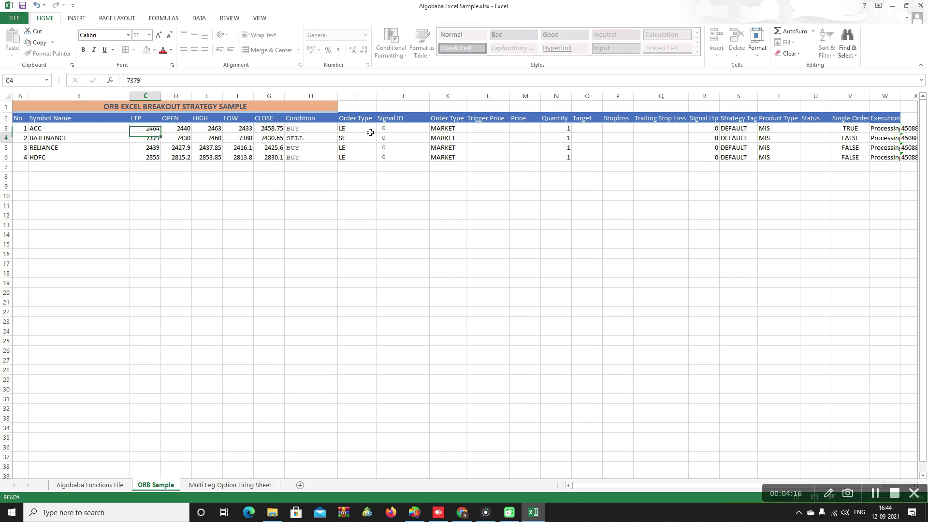
key("Return")
key("Up")
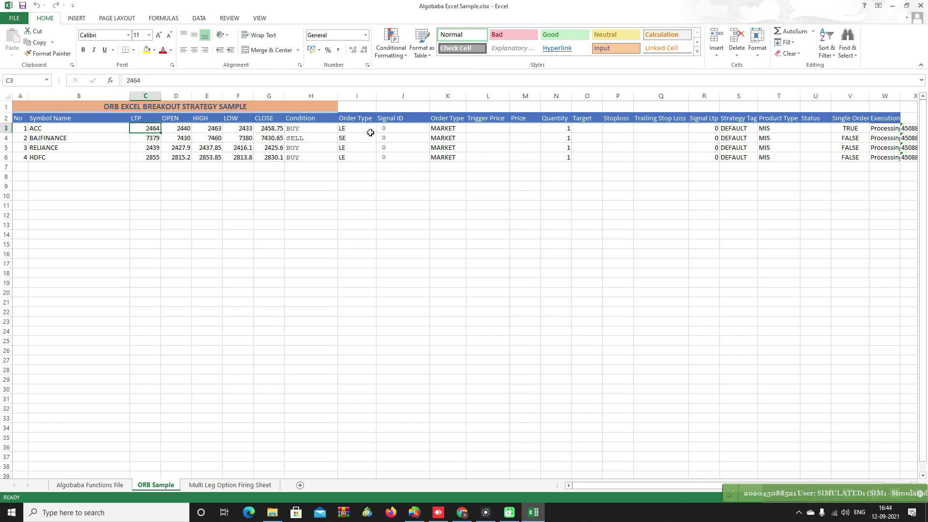
Inspect ACC's signal ID, trigger price and trailing stop loss cells, and the formulas behind its order type and condition.
left_click(389, 130)
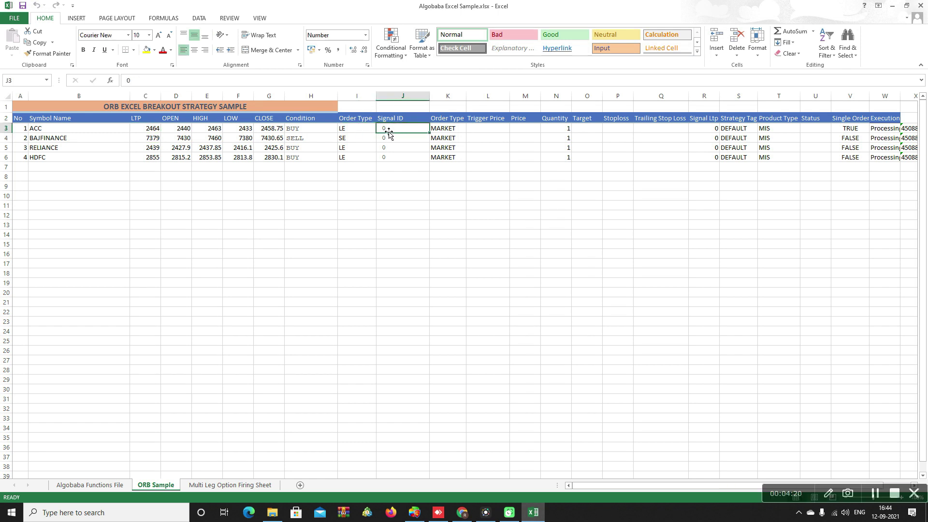
left_click(500, 129)
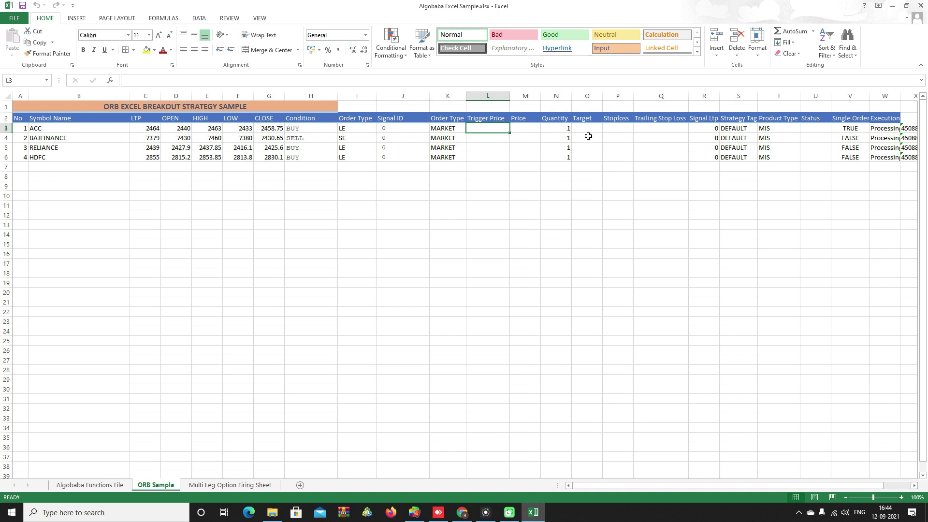
left_click(639, 131)
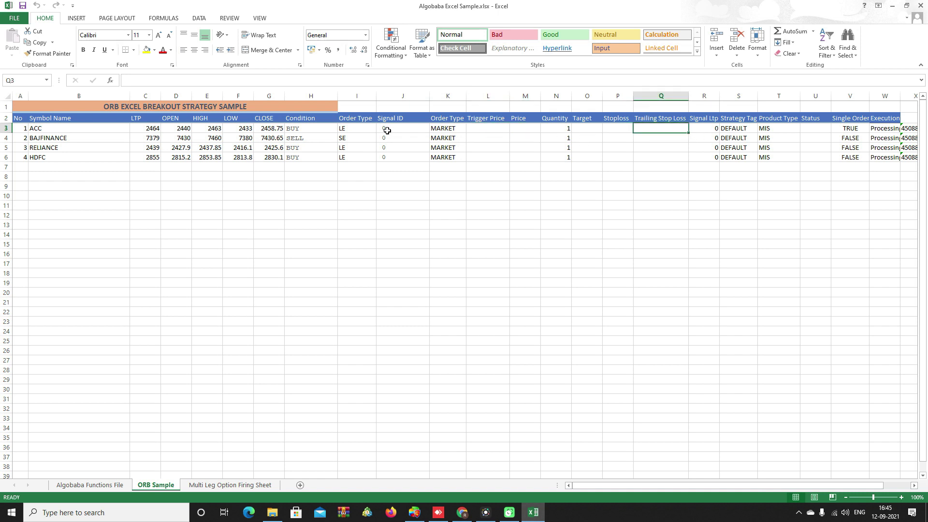
left_click(361, 128)
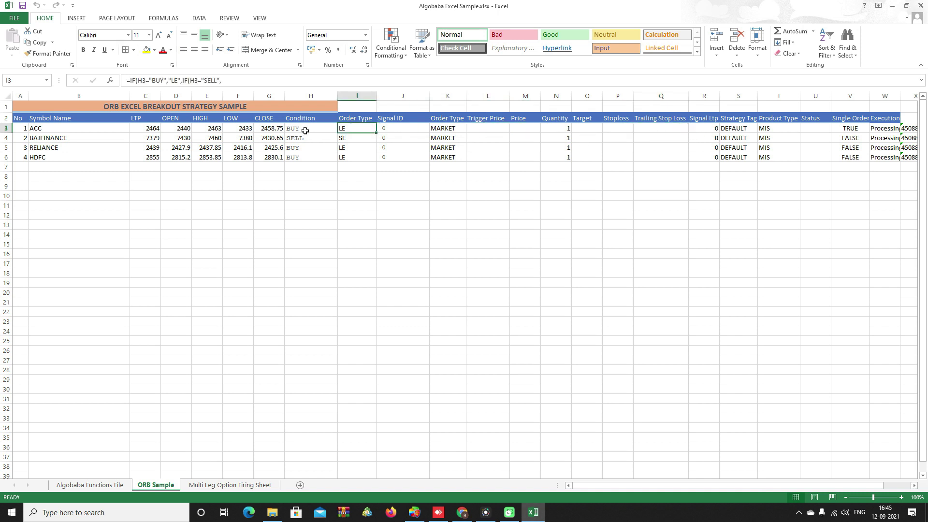
left_click(305, 130)
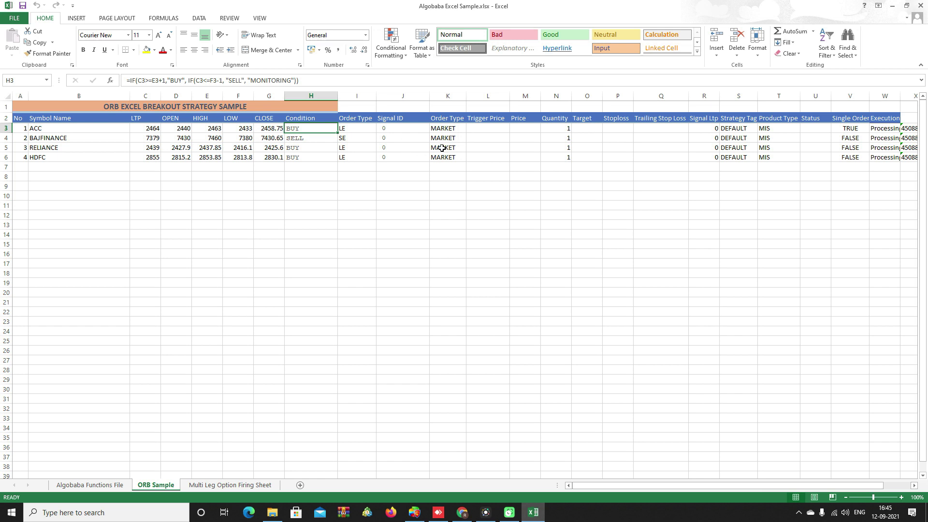
Check the order types offered in K3, inspect BAJFINANCE's trigger price, price and quantity cells, and select N7 in the empty row below.
left_click(457, 128)
left_click(470, 128)
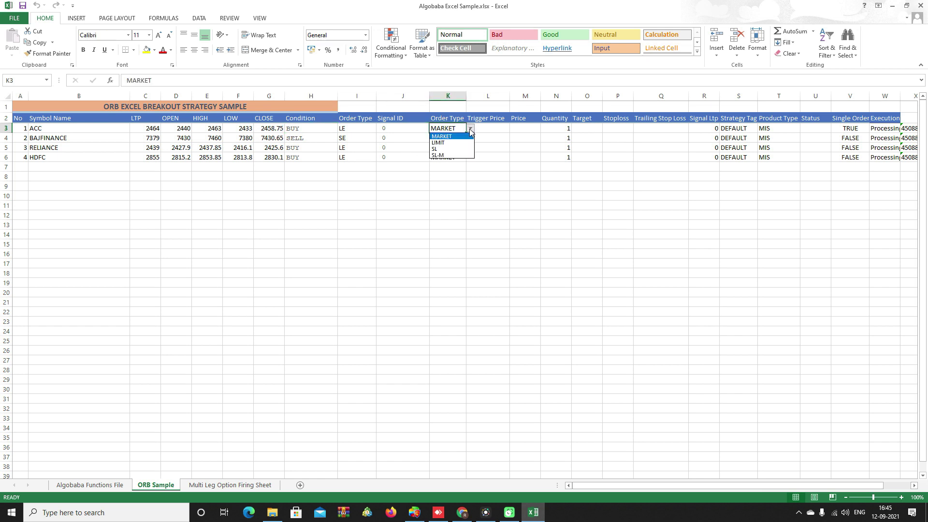
key("Escape")
left_click(469, 139)
left_click(440, 140)
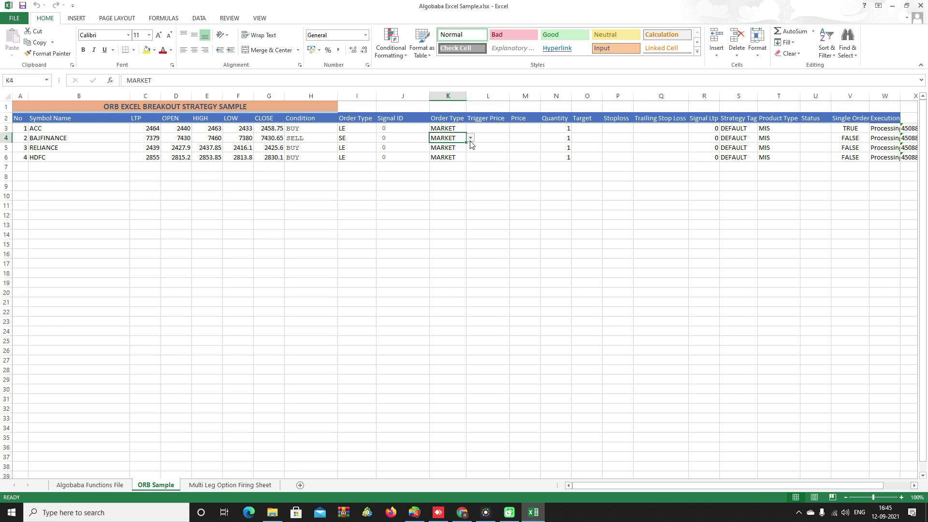
left_click(490, 136)
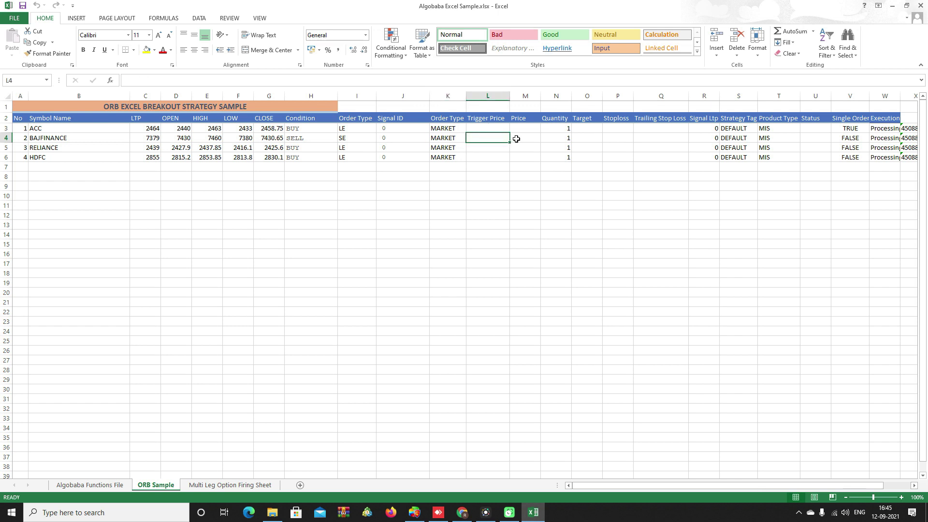
left_click(516, 139)
left_click(567, 141)
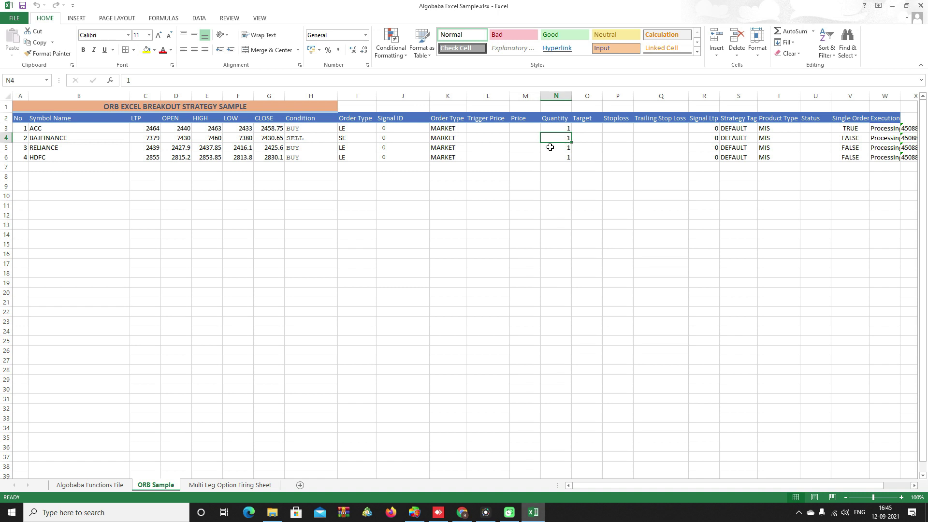
left_click(73, 170)
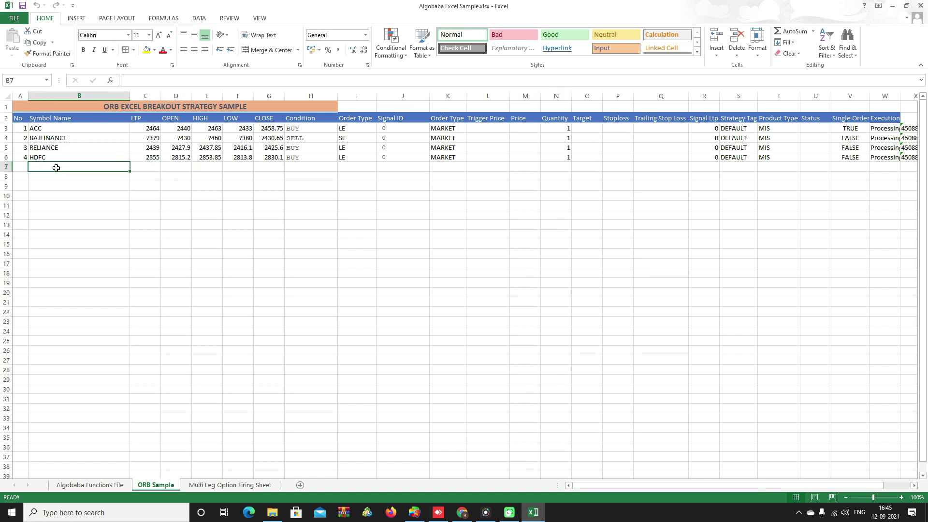
left_click(565, 167)
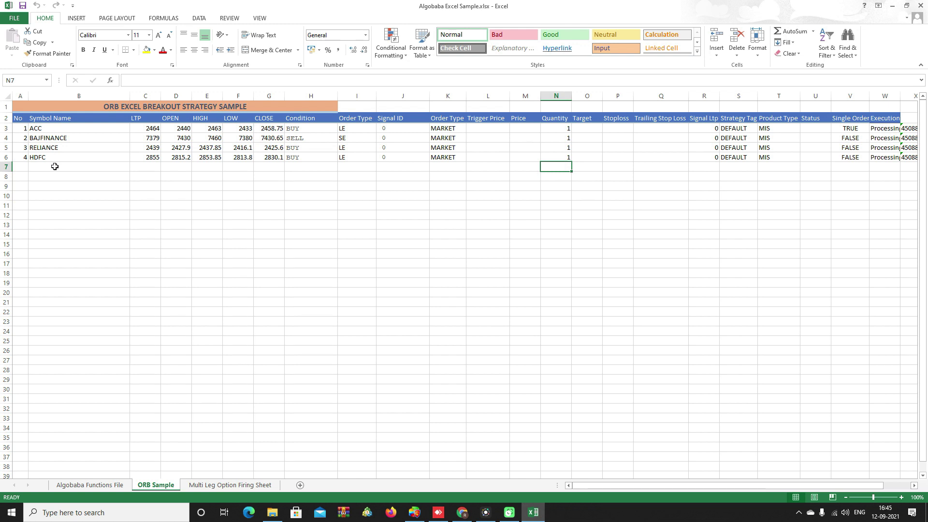
Switch to Stoxxo, open the first TradingView symbol mapping for editing and review the available data providers.
left_click(416, 511)
left_click(36, 41)
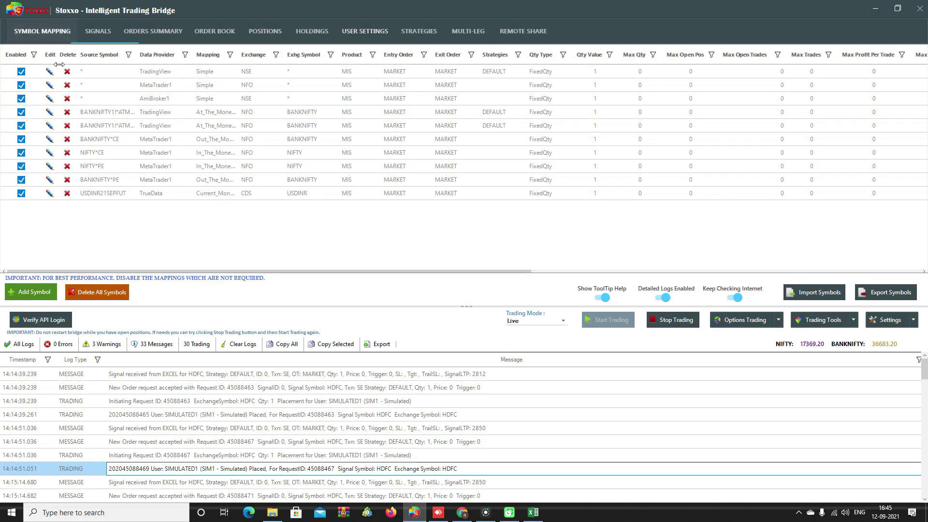
left_click(48, 72)
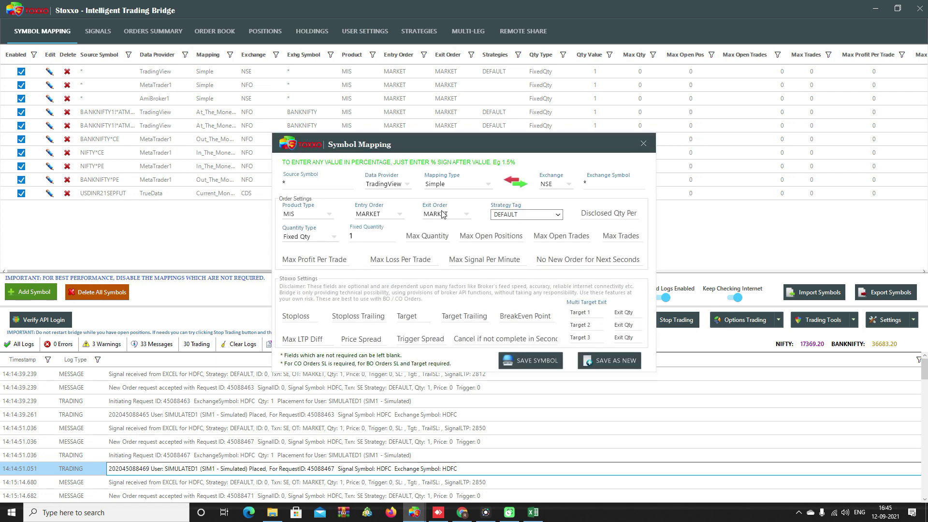
left_click(384, 184)
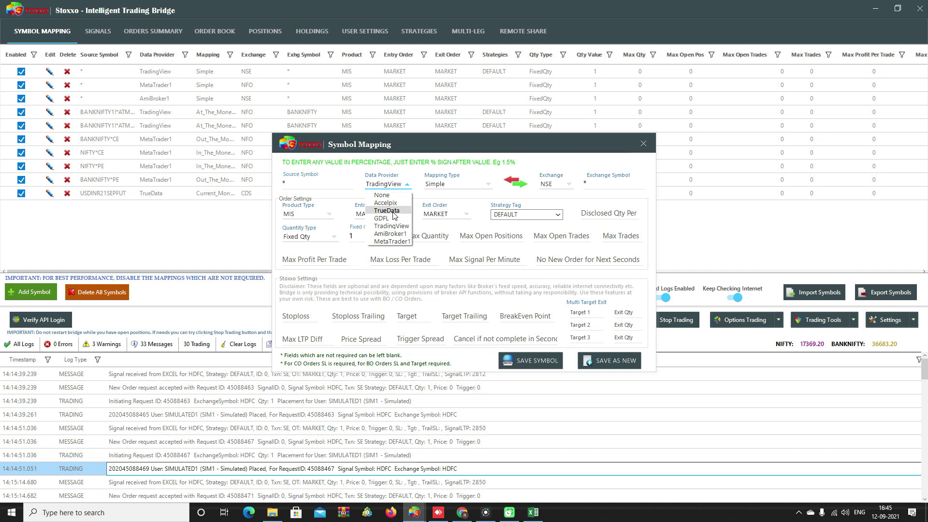
left_click(418, 185)
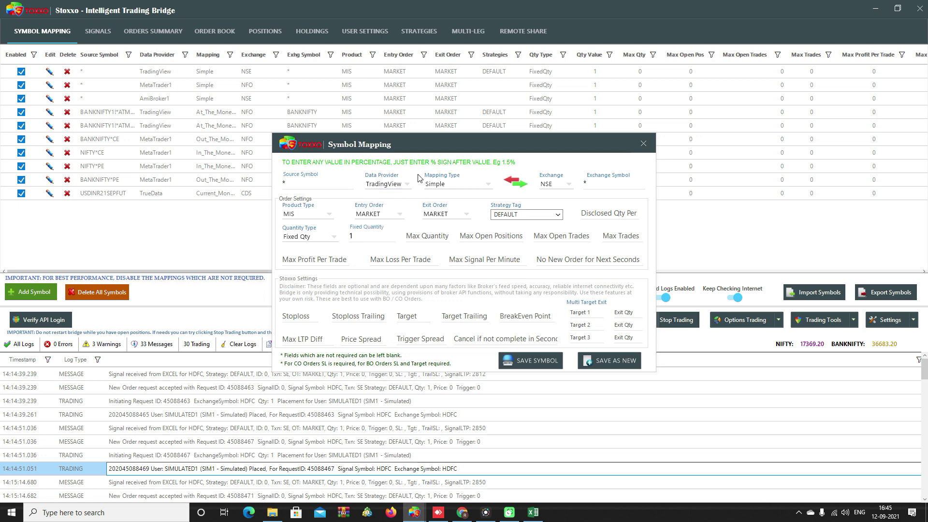
Try TrueData as the mapping's data provider, close the mapping without saving and return to the Excel workbook.
left_click(402, 189)
left_click(395, 211)
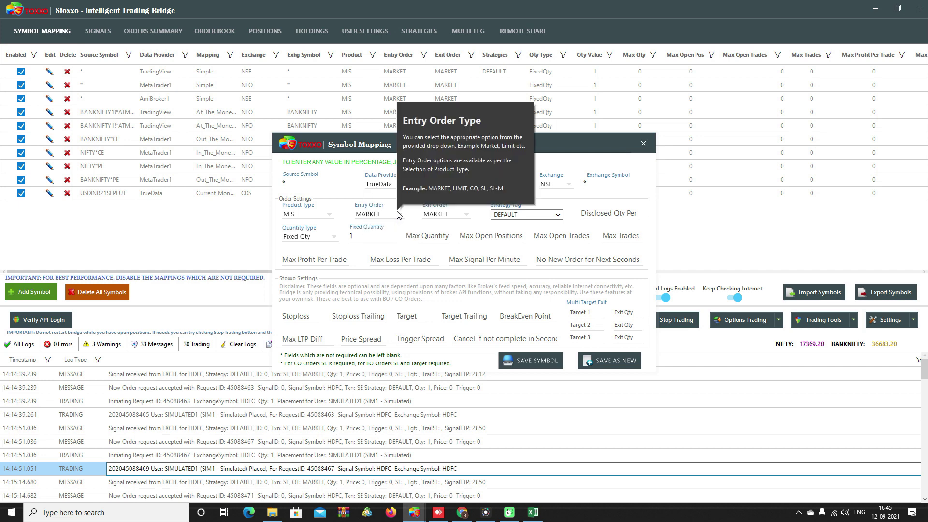
left_click(373, 186)
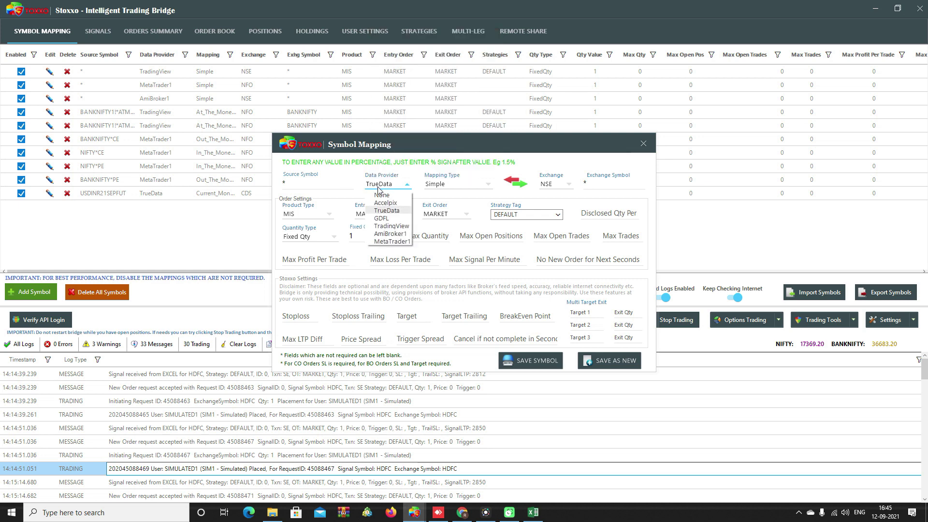
left_click(408, 178)
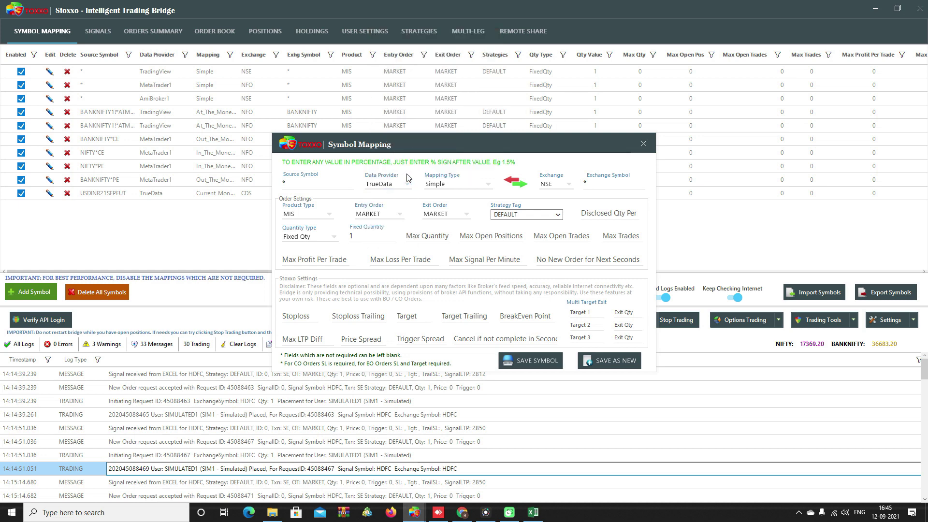
mouse_move(408, 185)
left_click(636, 146)
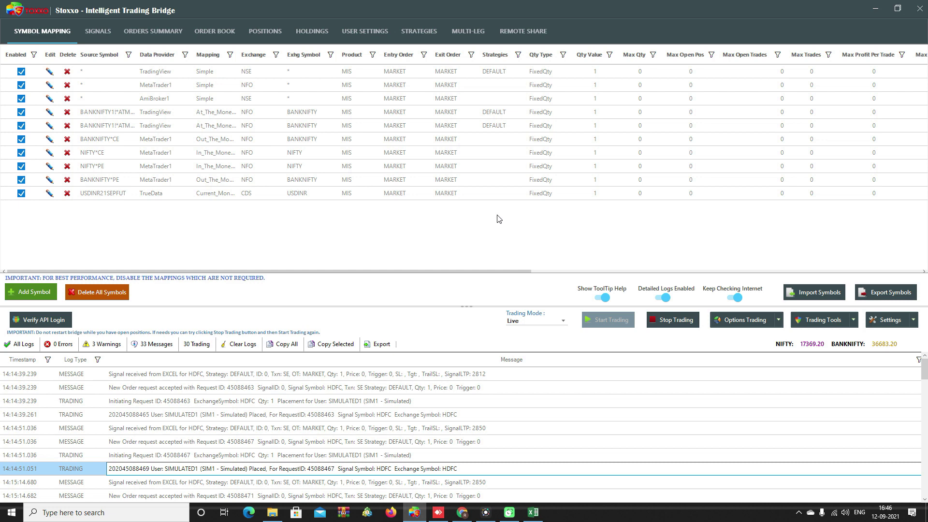
left_click(532, 512)
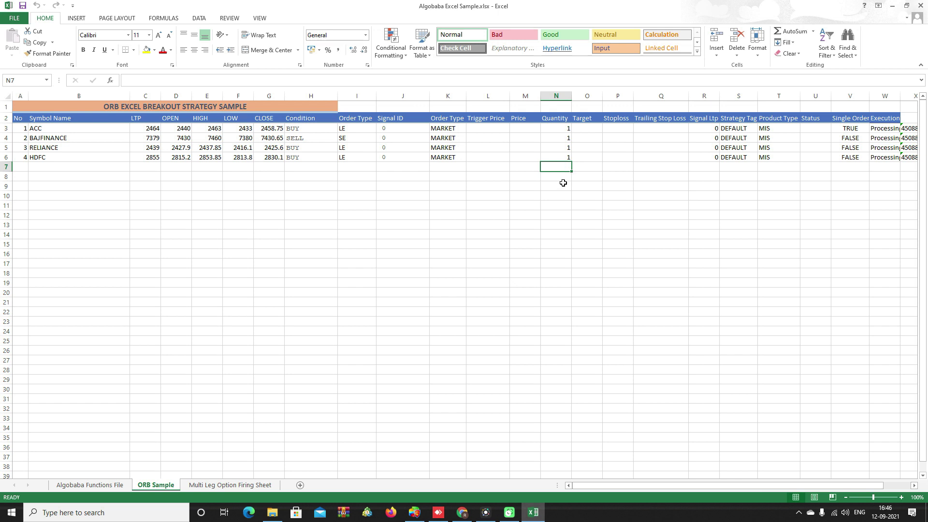
Look through HDFC's row 6 cells from quantity across strategy tag, product type, single order and execution to the order status in Y6.
key("Up")
key("Right")
key("Right")
key("Right")
key("Right")
key("Right")
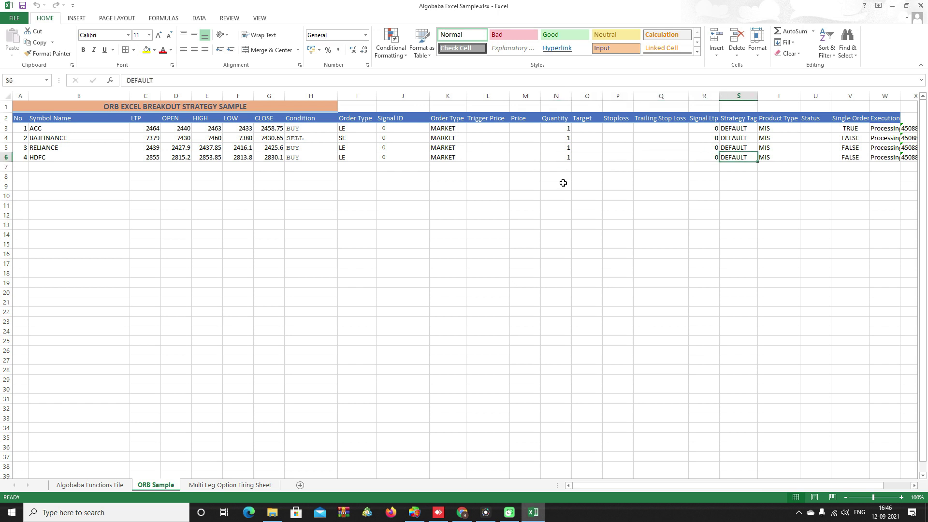
key("Right")
key("Right")
key("Right")
key("Right")
key("Right")
key("Right")
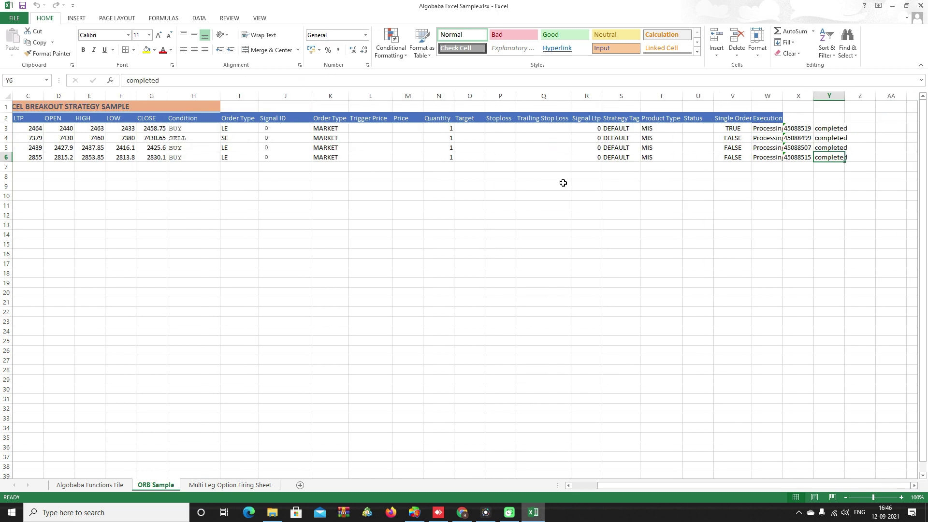
Go back along HDFC's row to the strategy tag and check the Target, Stoploss and Trailing Stop Loss columns.
key("Left")
key("Left")
key("Left")
key("Left")
key("Left")
key("Left")
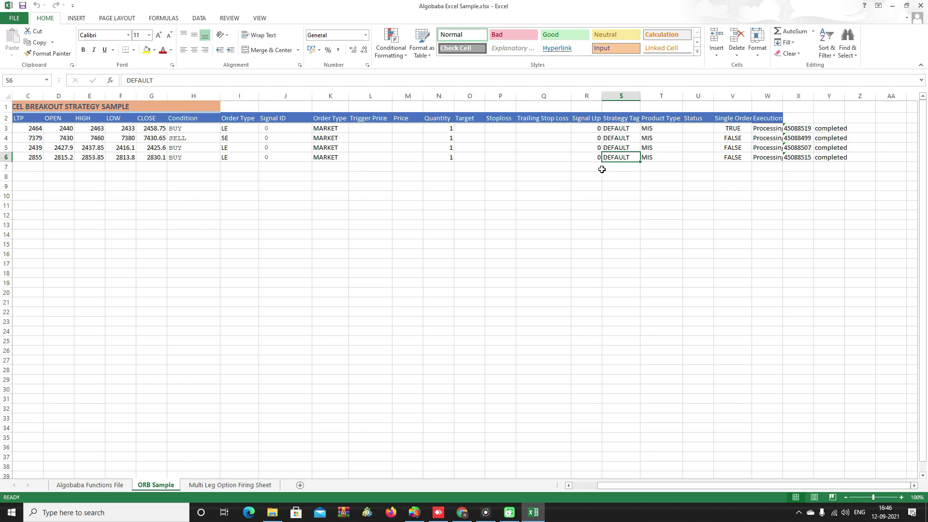
left_click(467, 127)
left_click(498, 126)
left_click(556, 126)
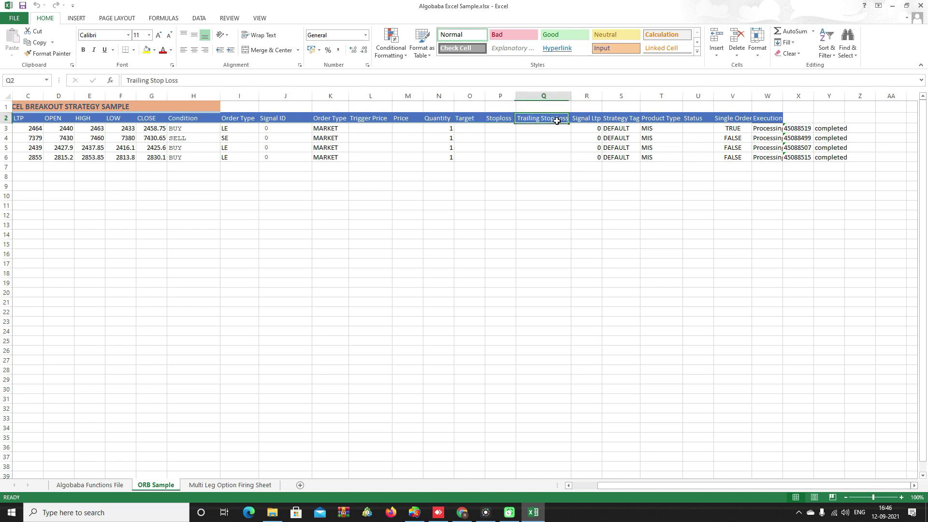
Compare ACC's execution formula in W3 with the IB_MappedOrderAdv syntax on the Algobaba Functions File sheet and trace its referenced cells.
left_click(761, 129)
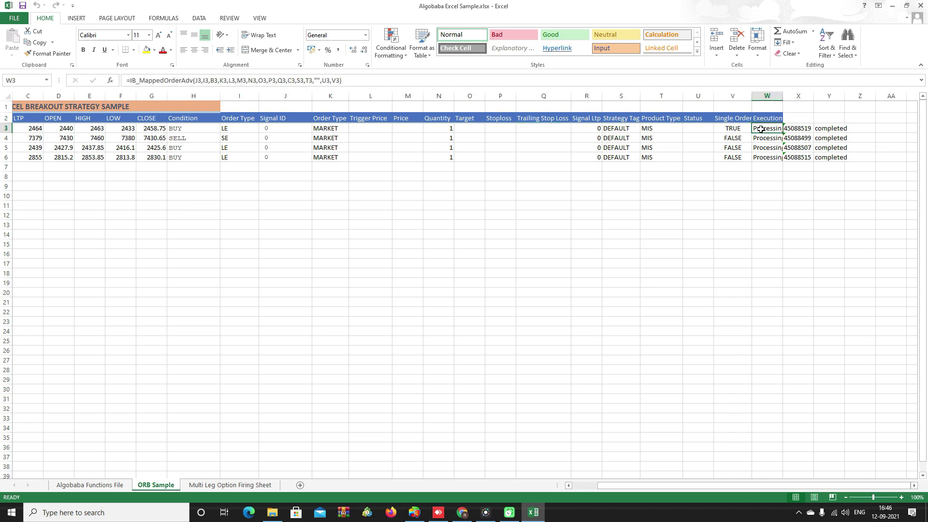
left_click(103, 486)
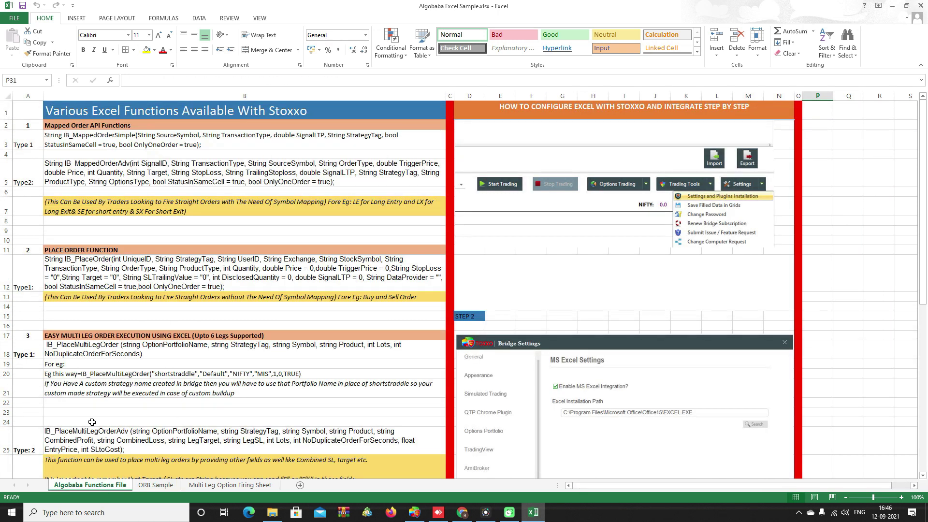
left_click(91, 169)
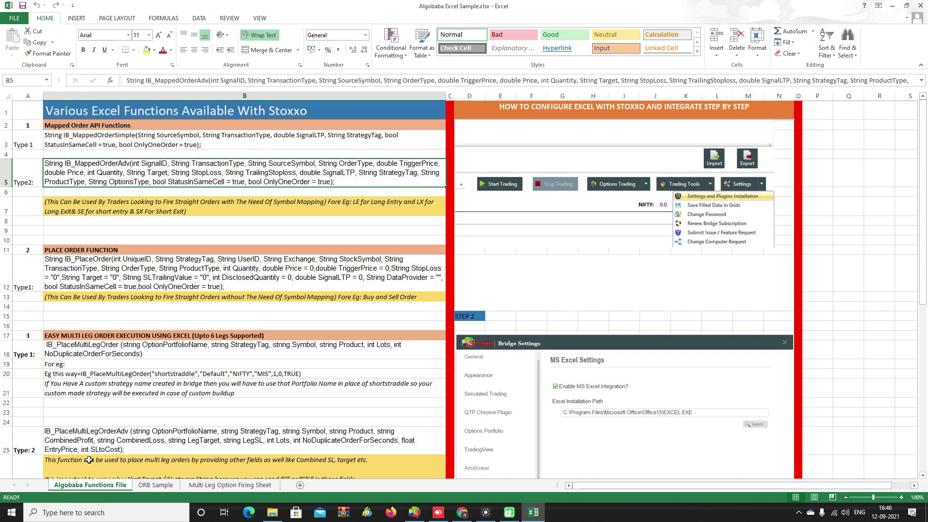
left_click(155, 485)
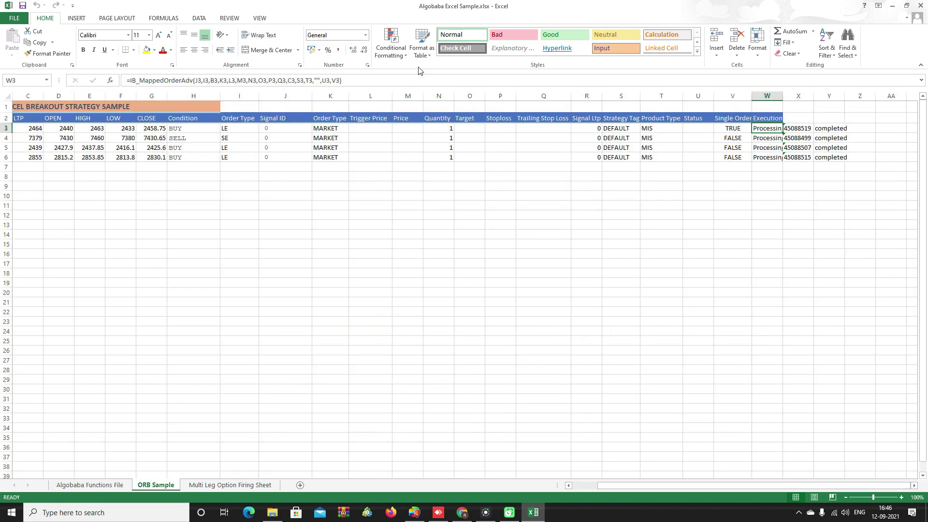
left_click(178, 81)
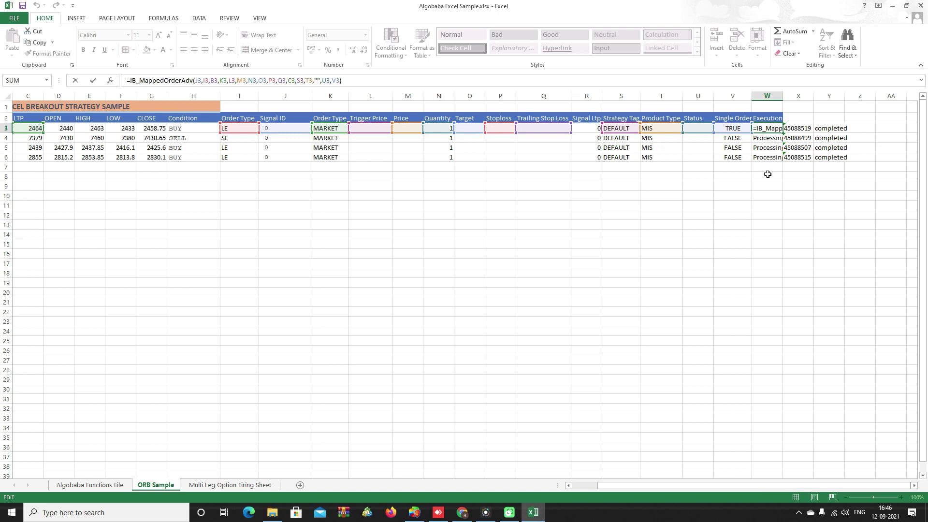
key("Escape")
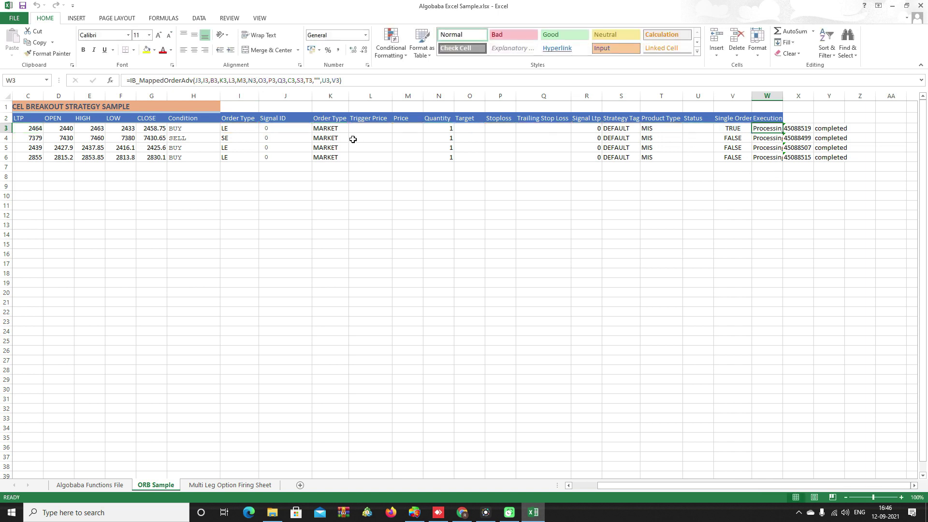
Try starting an IB_MappedOrderAdv formula in W8 with J3 as the signal ID argument.
left_click(768, 176)
type("=IB")
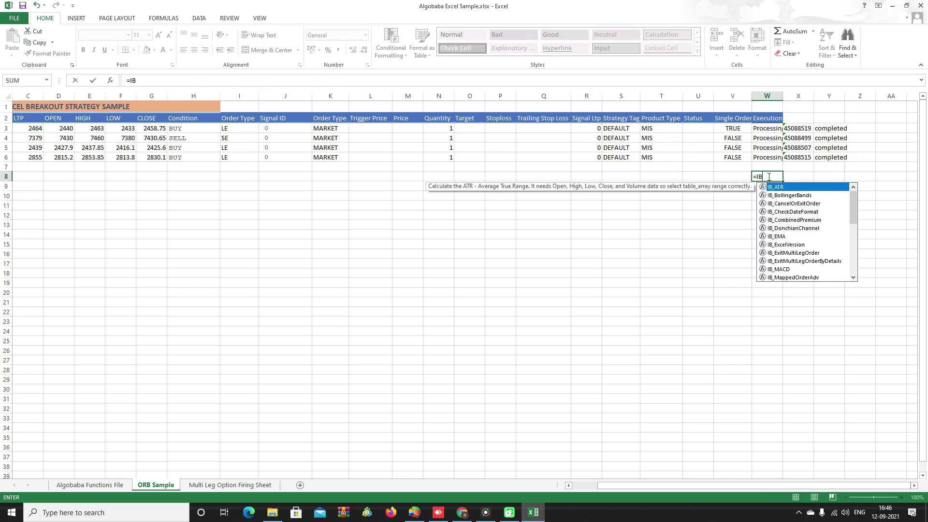
type("_MAP")
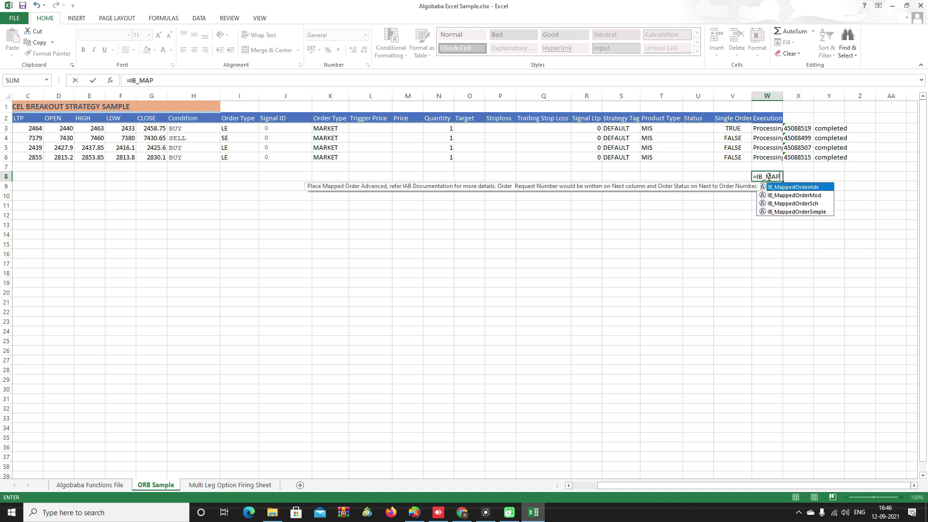
key("Tab")
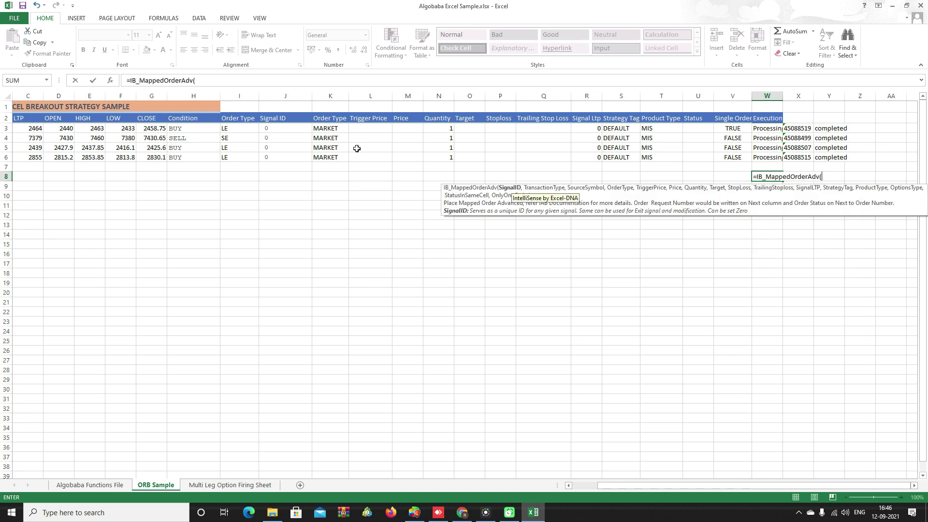
left_click(279, 128)
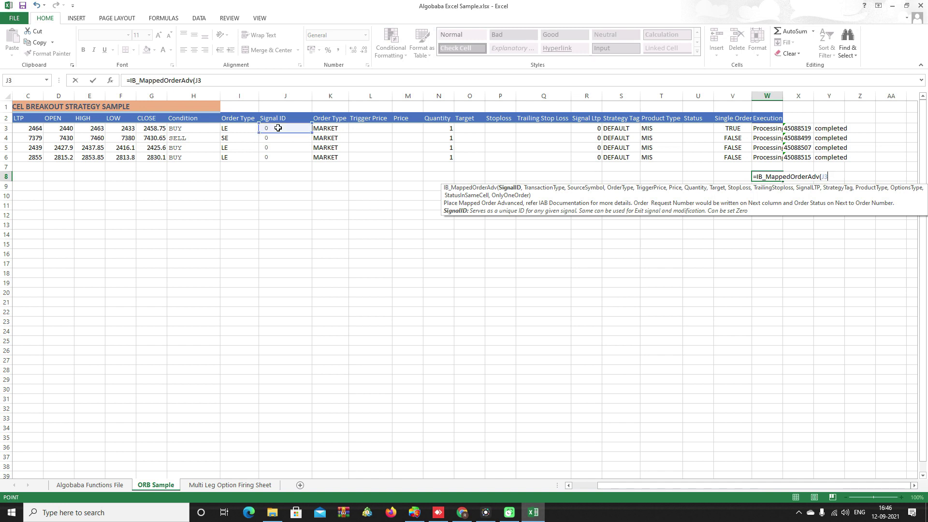
type(",")
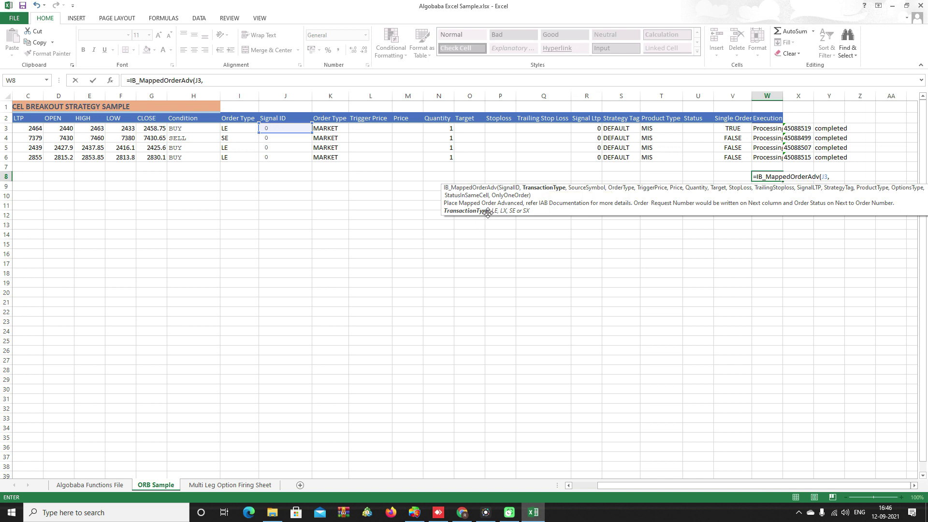
Try I3 as transaction type, B3 as source symbol and K3 as order type in the W8 formula, and discard it.
left_click(225, 129)
type(",")
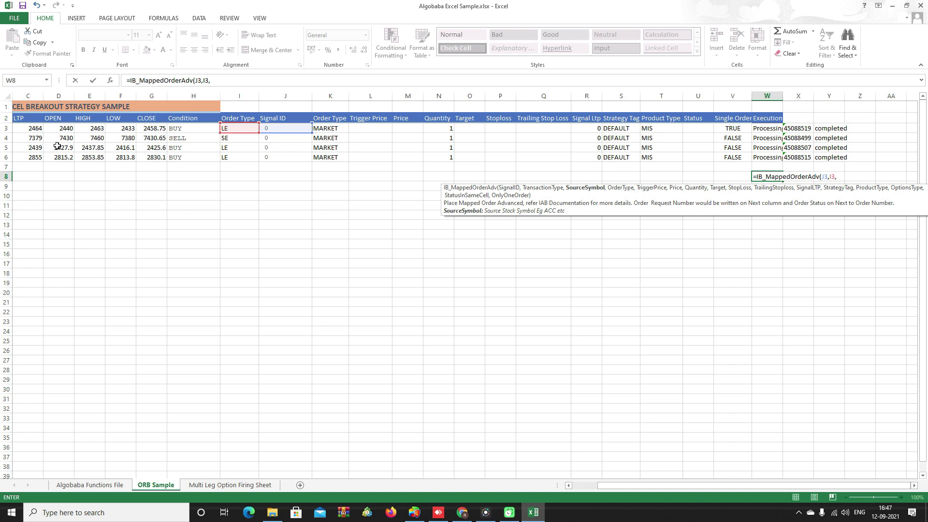
left_click_drag(663, 486, 547, 481)
left_click(56, 129)
type(",")
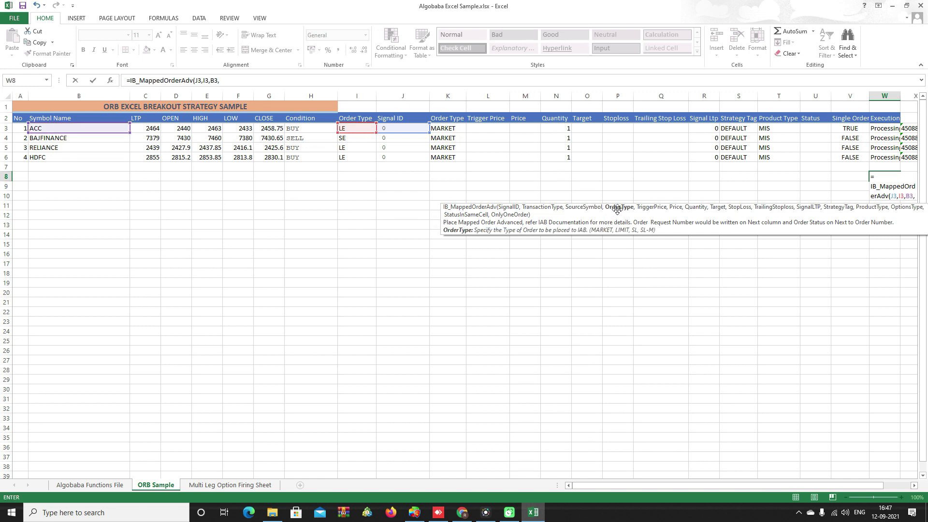
left_click(449, 128)
type(",")
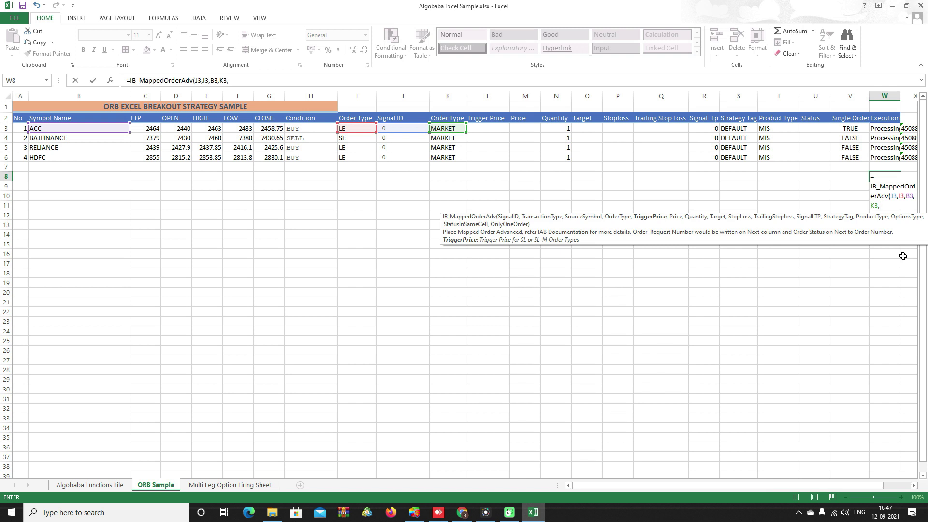
key("Escape")
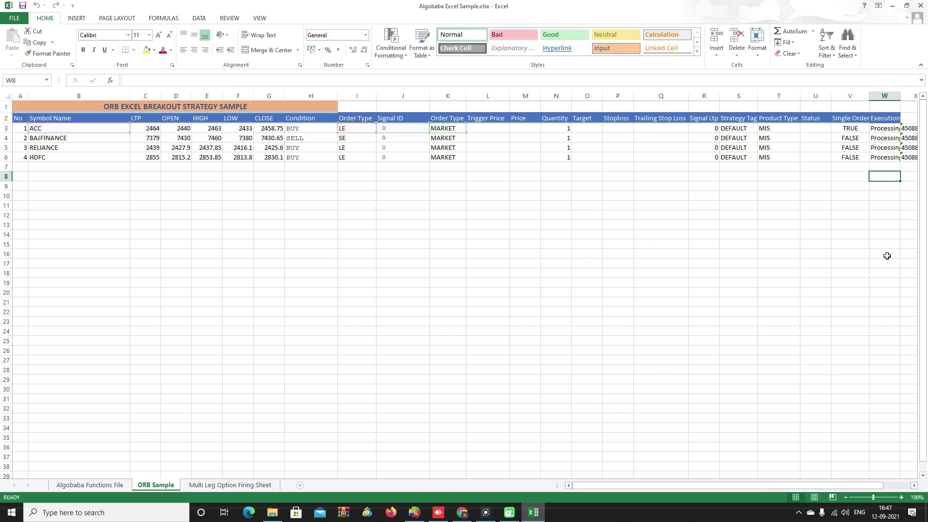
Open ACC's IB_MappedOrderAdv execution formula in W3 and re-enter it to run it again.
key("Up")
key("Up")
key("Up")
key("Up")
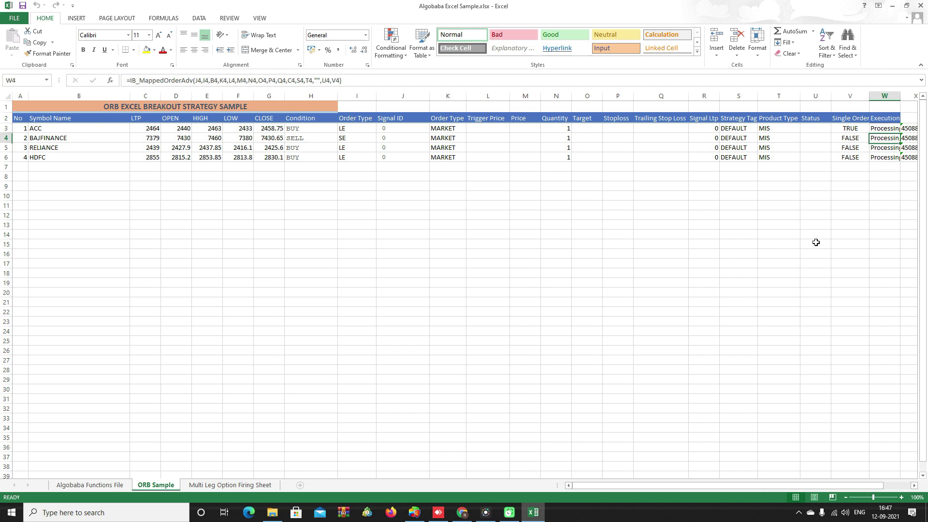
double_click(884, 129)
key("Return")
Set ACC's LTP in C3 to 2465.
left_click(147, 126)
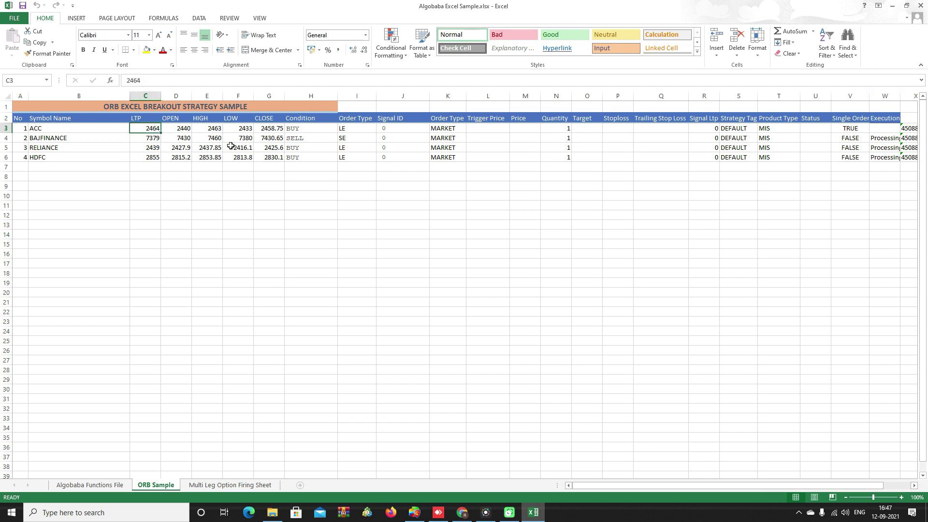
key("F2")
key("Return")
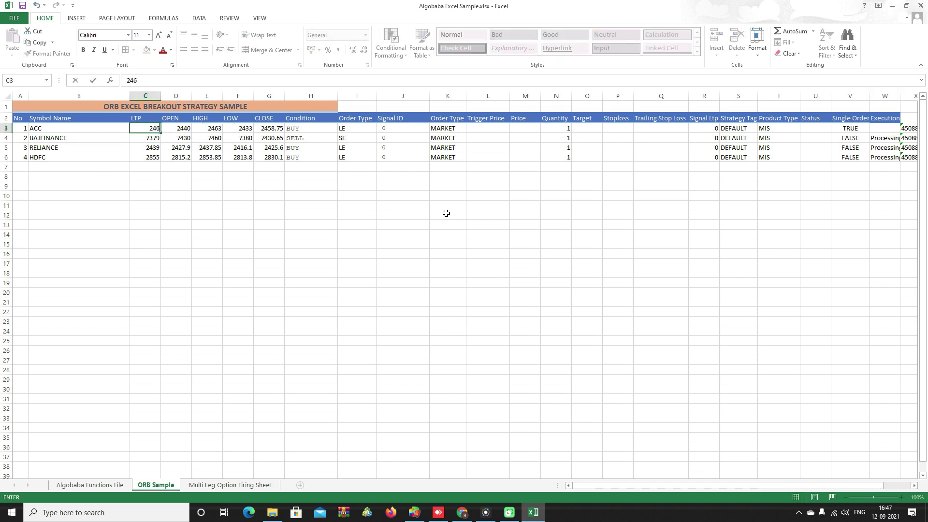
key("Up")
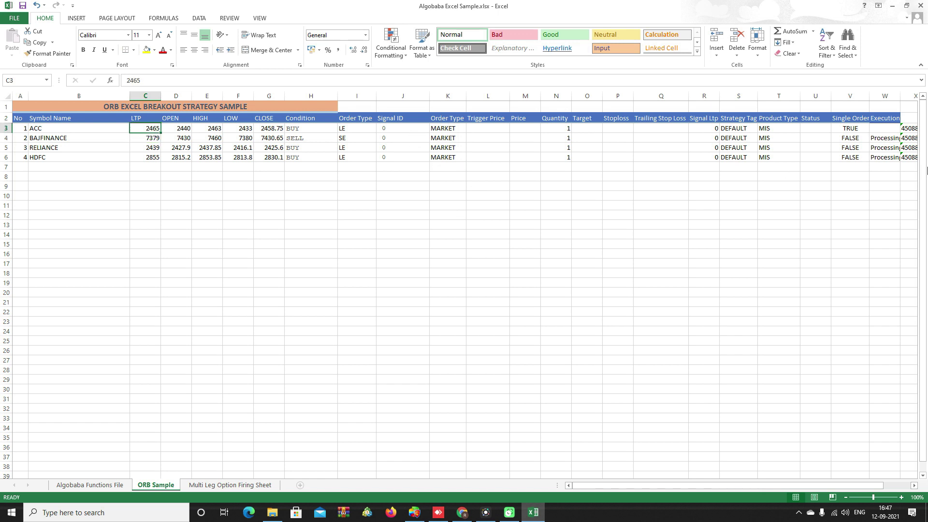
Check ACC's execution formula in W3 and set its Single Order value in V3 to FALSE.
left_click(872, 128)
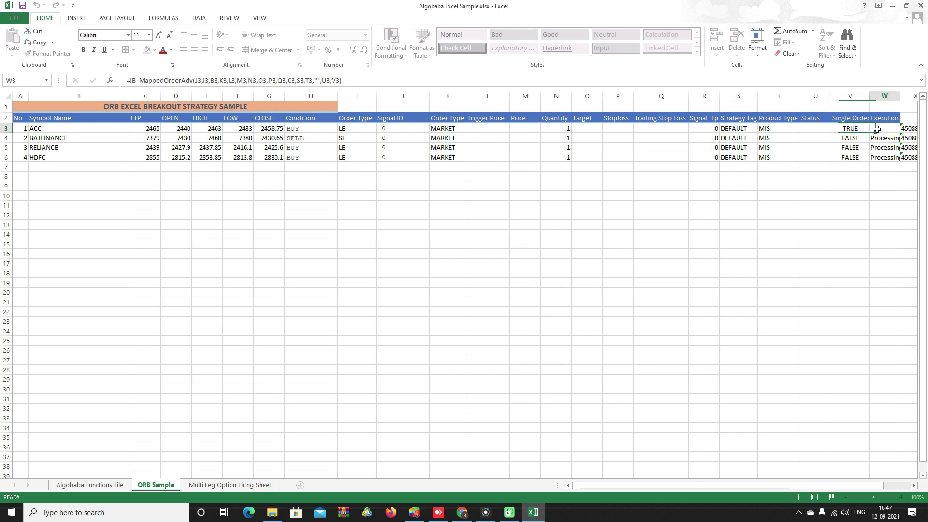
left_click(863, 128)
left_click(873, 128)
left_click(855, 138)
left_click(873, 128)
left_click(856, 139)
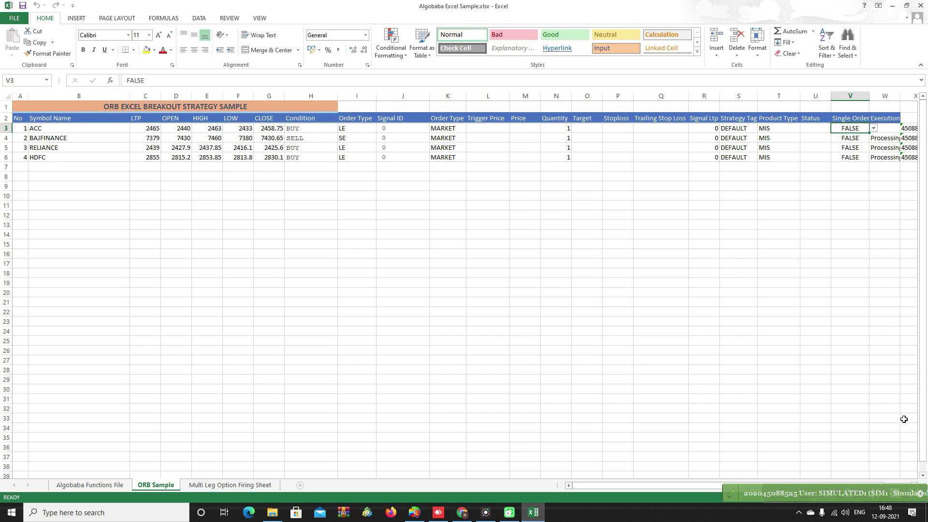
left_click(856, 139)
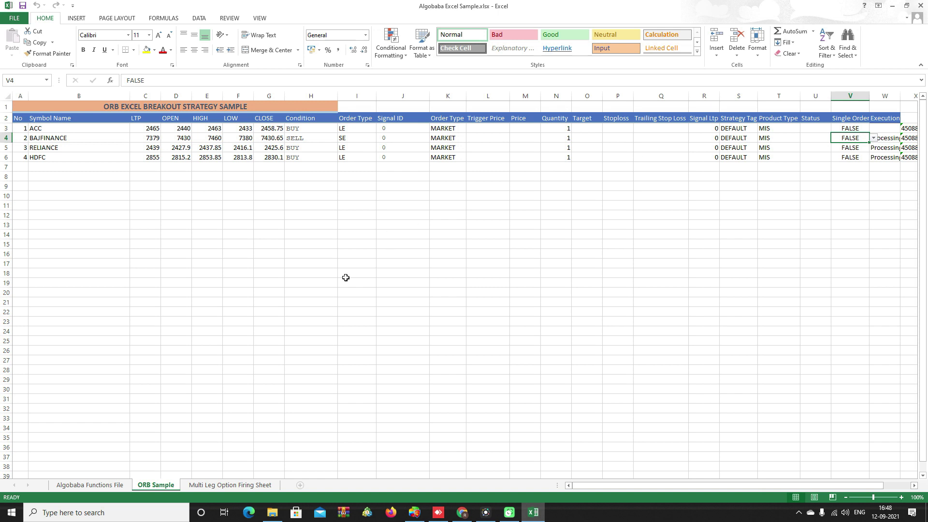
Open the Multi Leg Option Firing Sheet and inspect the option strategy names for NIFTY, BANKNIFTY, BAJFINANCE and HDFC.
left_click(92, 484)
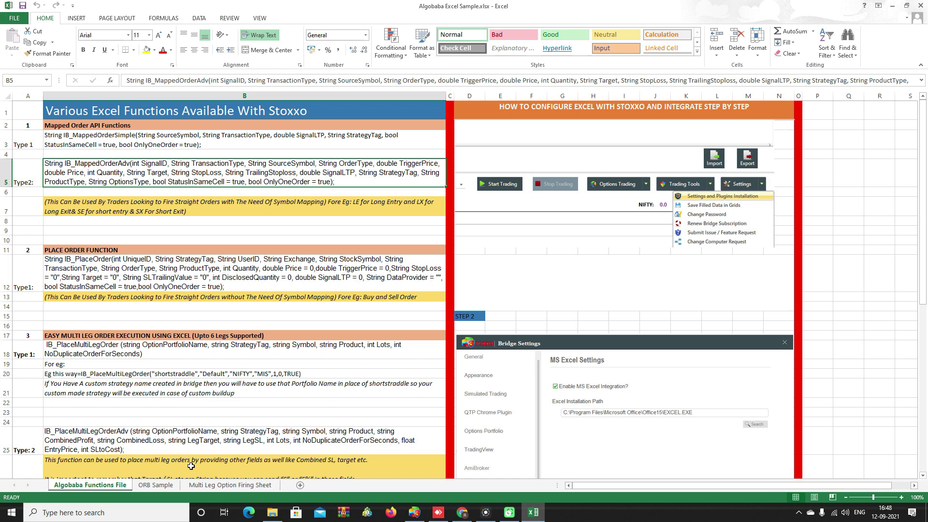
left_click(226, 484)
left_click(230, 244)
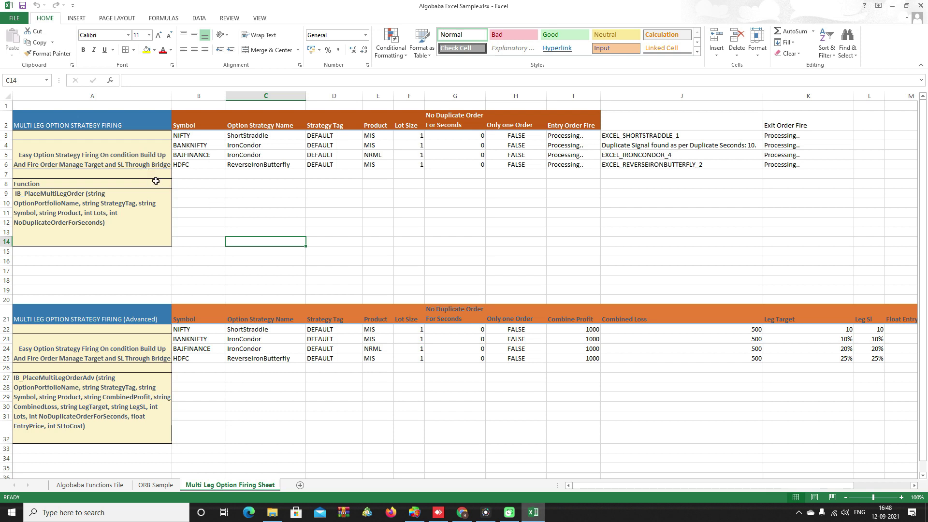
left_click(274, 139)
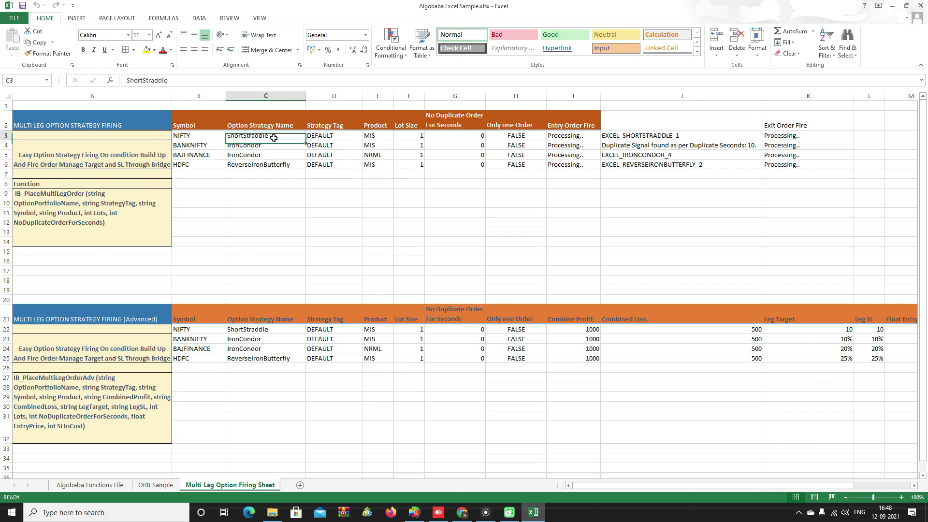
left_click(246, 146)
left_click(245, 156)
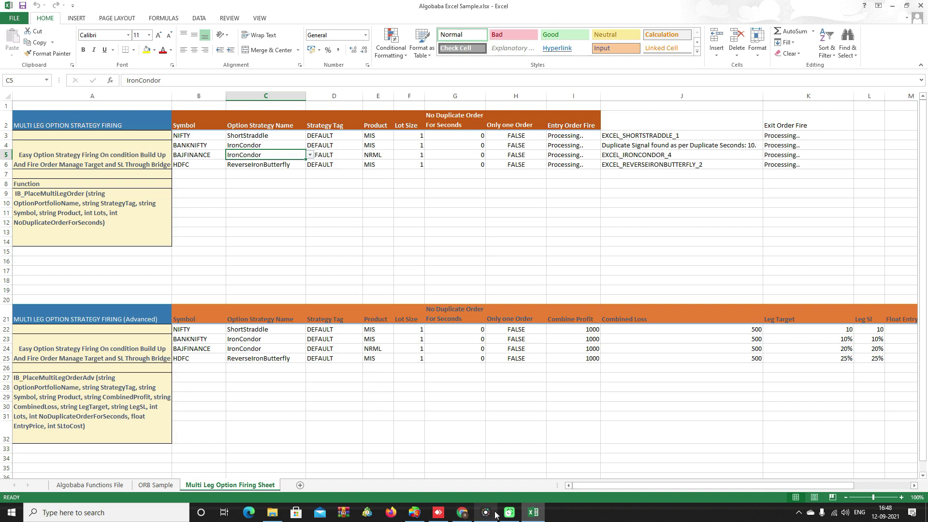
left_click(276, 165)
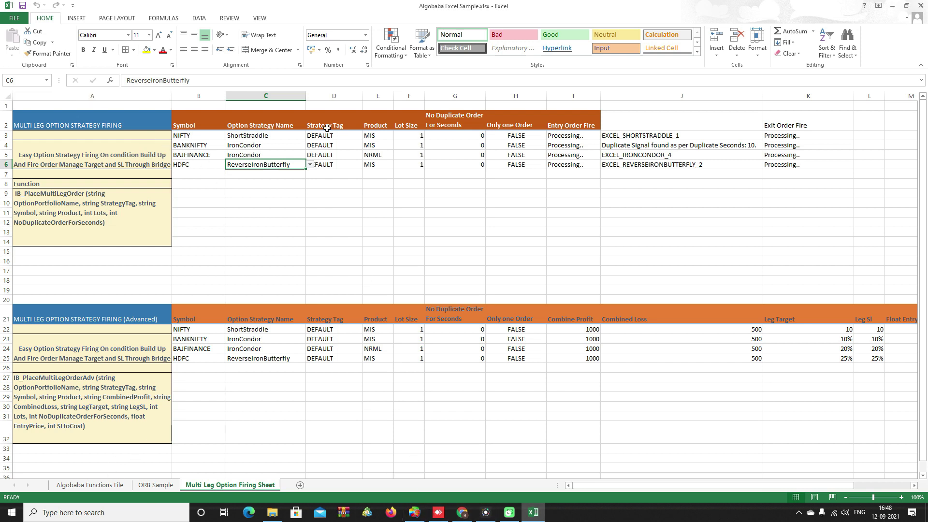
Browse the available option strategies for HDFC in C6, keeping the current choice.
left_click(310, 165)
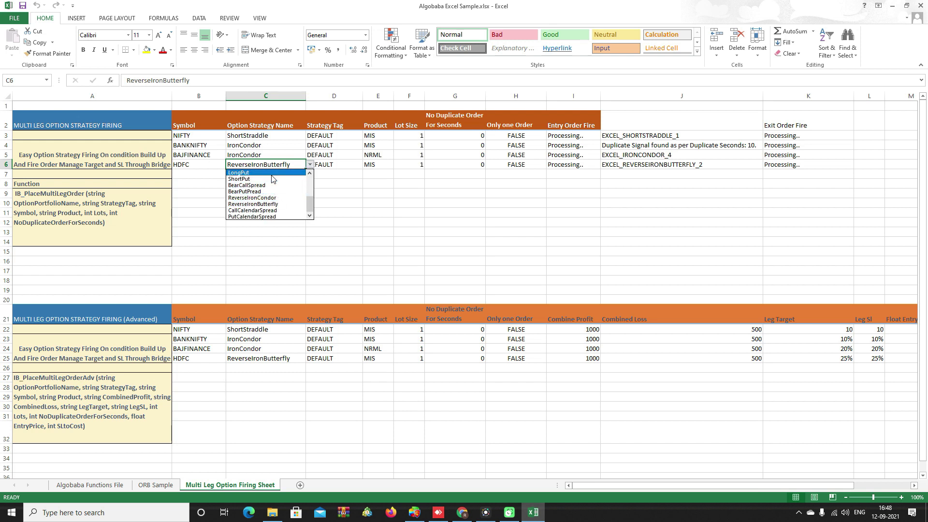
scroll(290, 203, "up", 5)
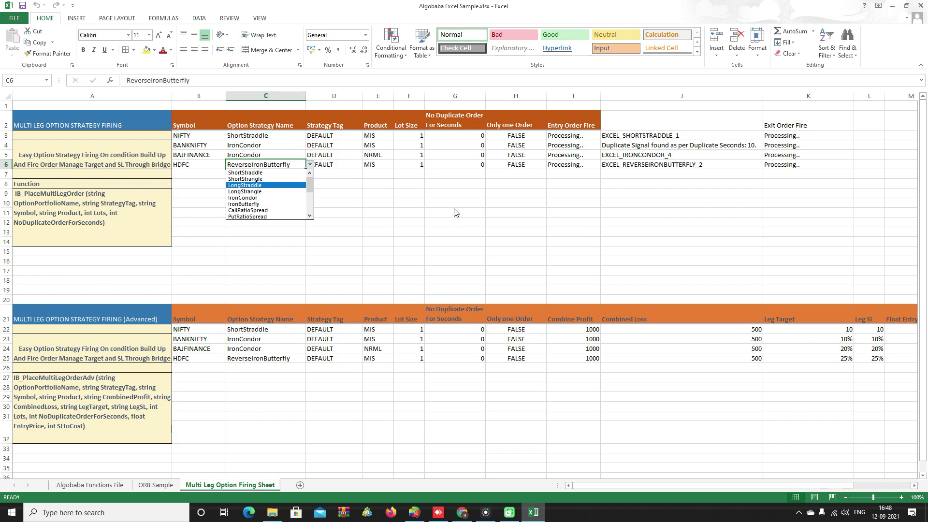
key("Escape")
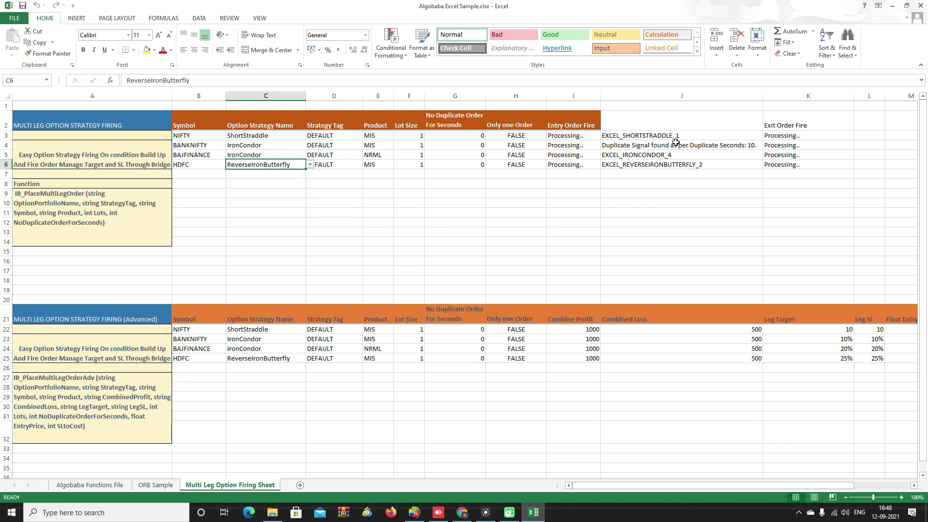
Re-enter the IB_PlaceMultiLegOrder formulas for NIFTY in I3 and BANKNIFTY in I4 to fire both entry orders again.
left_click(569, 136)
double_click(569, 136)
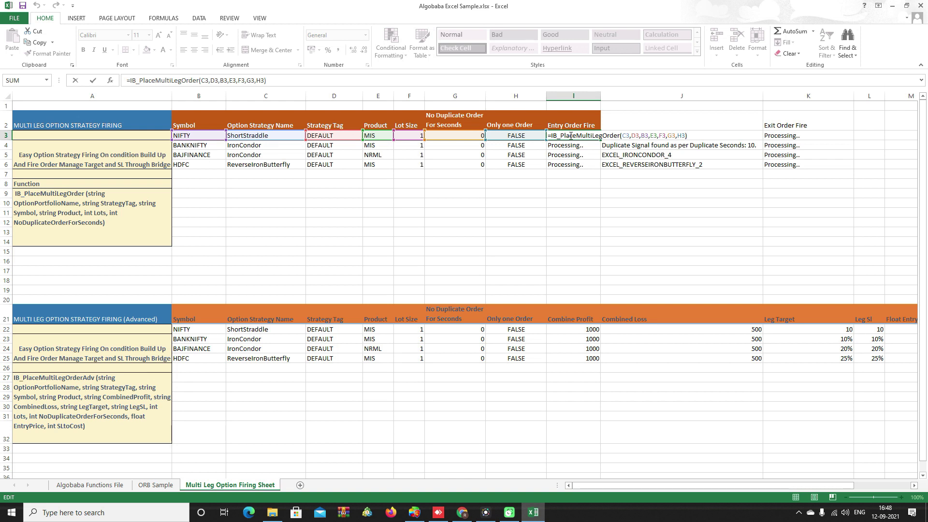
key("Return")
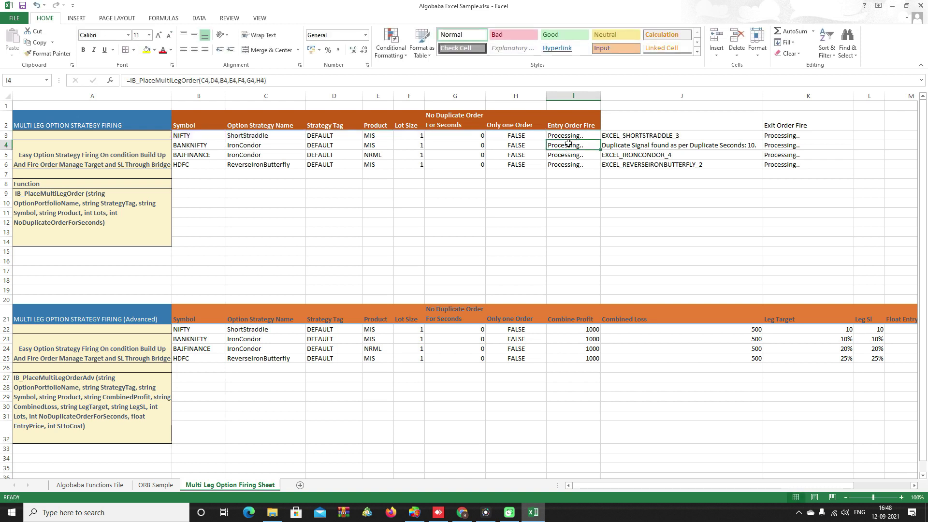
double_click(568, 143)
key("Return")
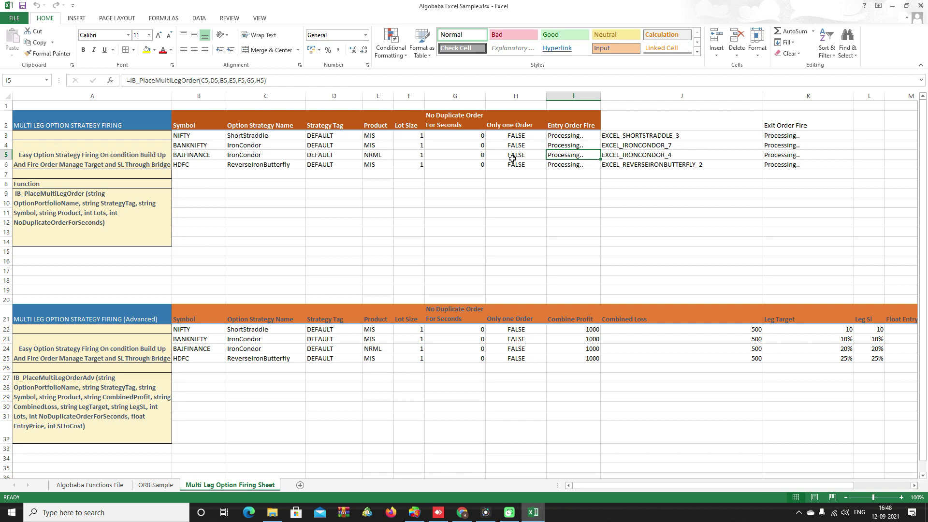
Switch to Stoxxo, check the status of the Excel-fired short straddle in the multi-leg portfolios, and return to Excel.
left_click(414, 512)
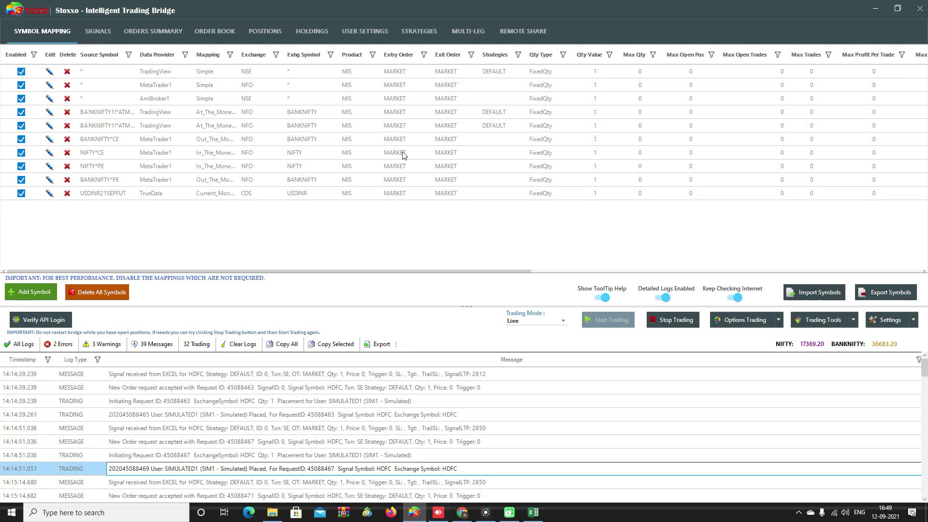
left_click(466, 31)
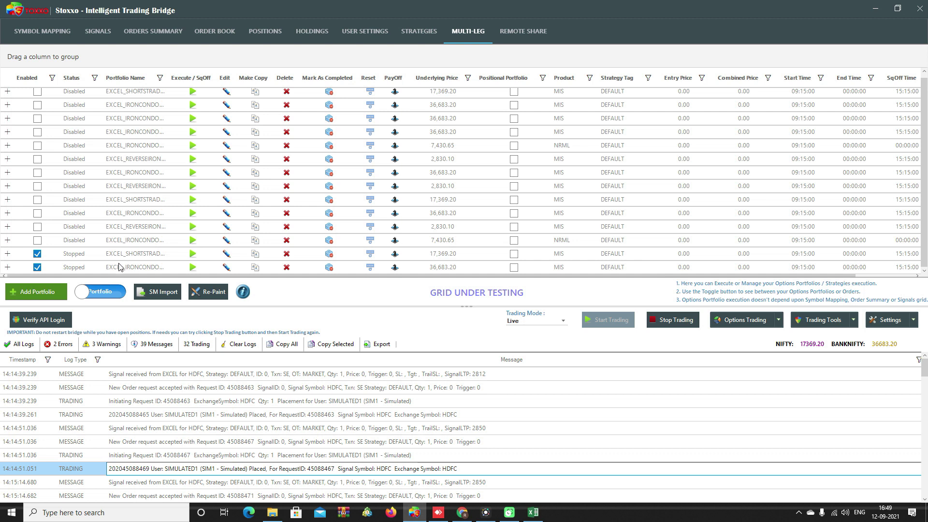
left_click(906, 256)
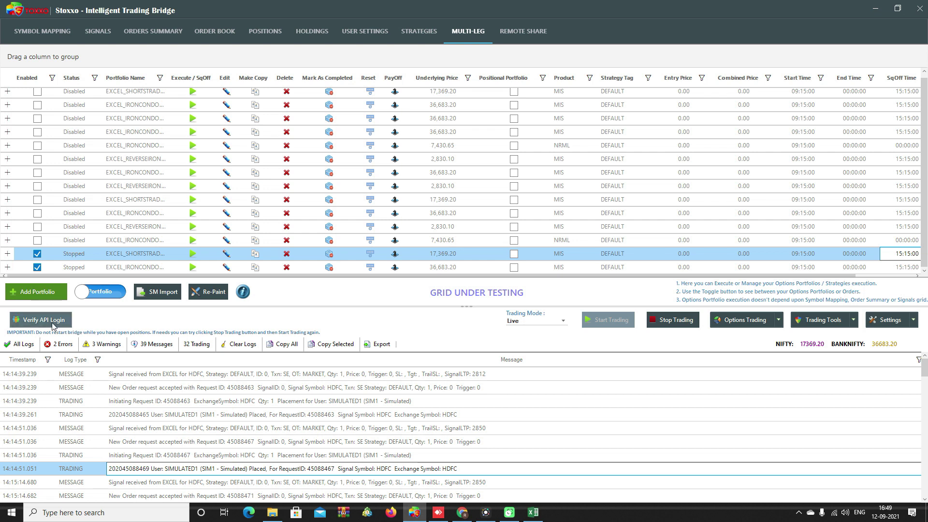
left_click(68, 259)
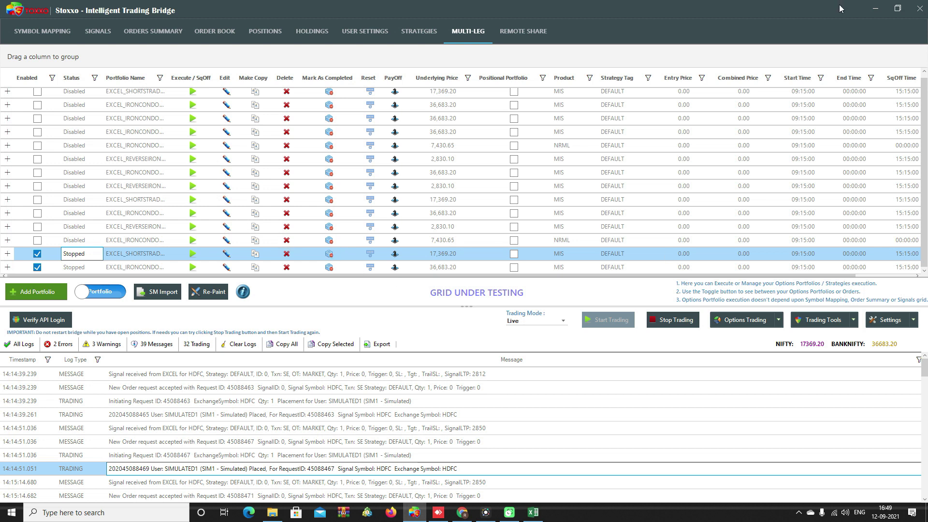
left_click(875, 8)
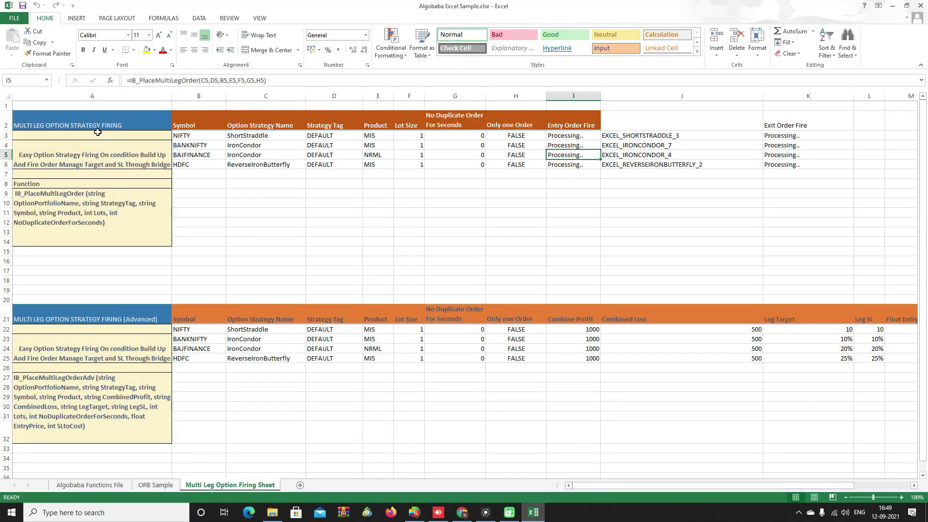
Compare the Multi Leg Option Strategy Firing section with its Advanced version.
left_click(109, 163)
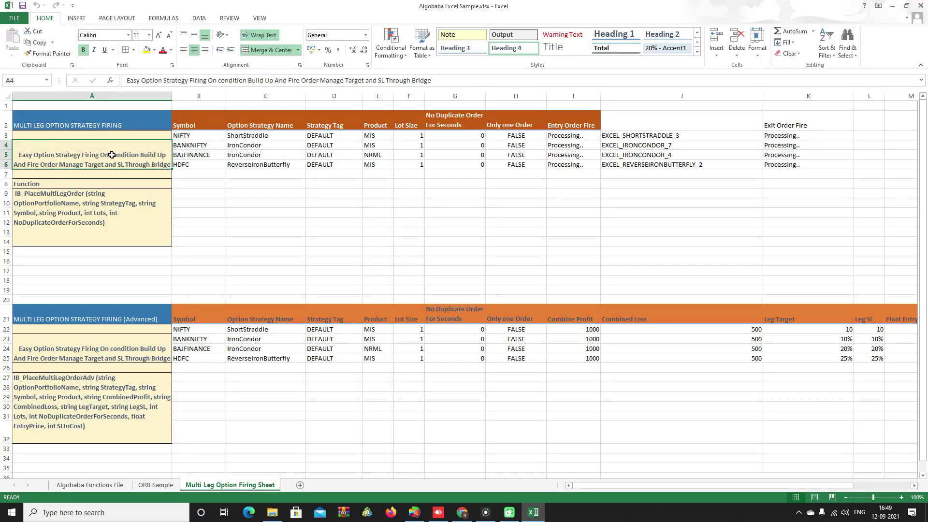
left_click(155, 325)
left_click(145, 321)
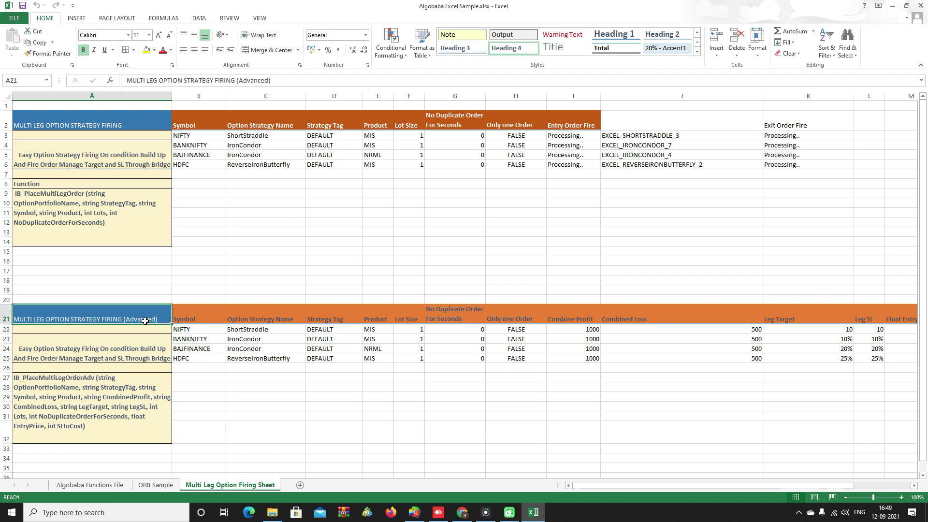
left_click(130, 127)
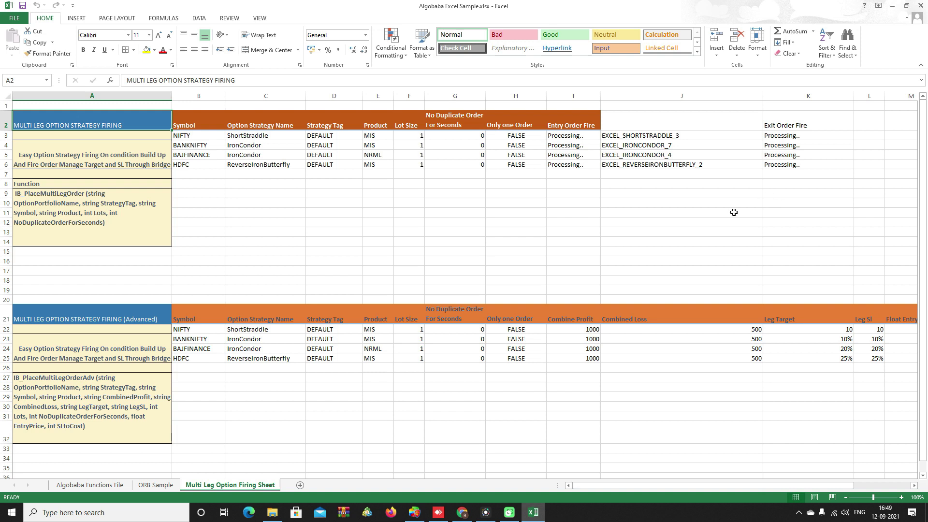
Review BANKNIFTY's advanced settings across row 23 and re-run NIFTY's IB_PlaceMultiLegOrderAdv formula in O22.
left_click(578, 335)
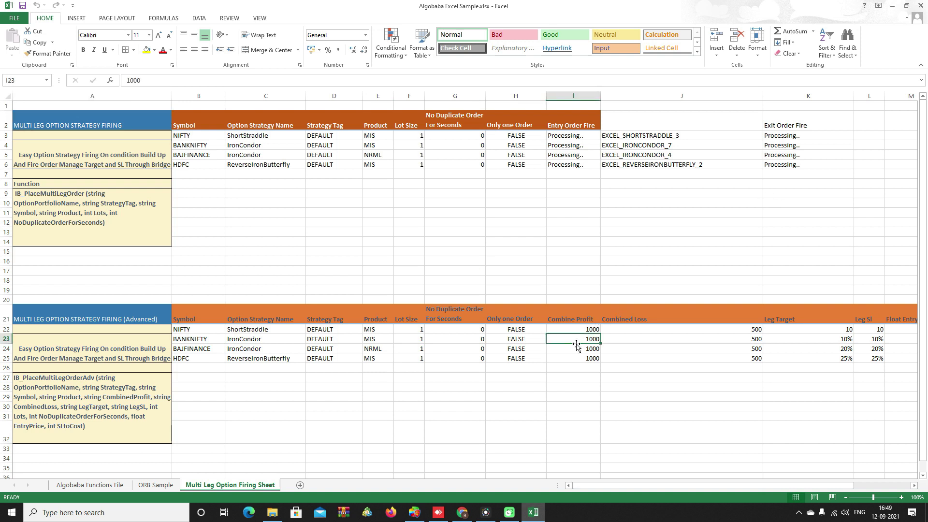
key("Right")
key("Right")
key("Right")
key("Left")
key("Left")
key("Left")
key("Left")
key("Left")
key("Left")
key("Left")
key("Right")
key("Right")
key("Right")
key("Right")
key("Right")
key("Right")
key("Right")
key("Right")
key("Right")
key("Right")
key("Right")
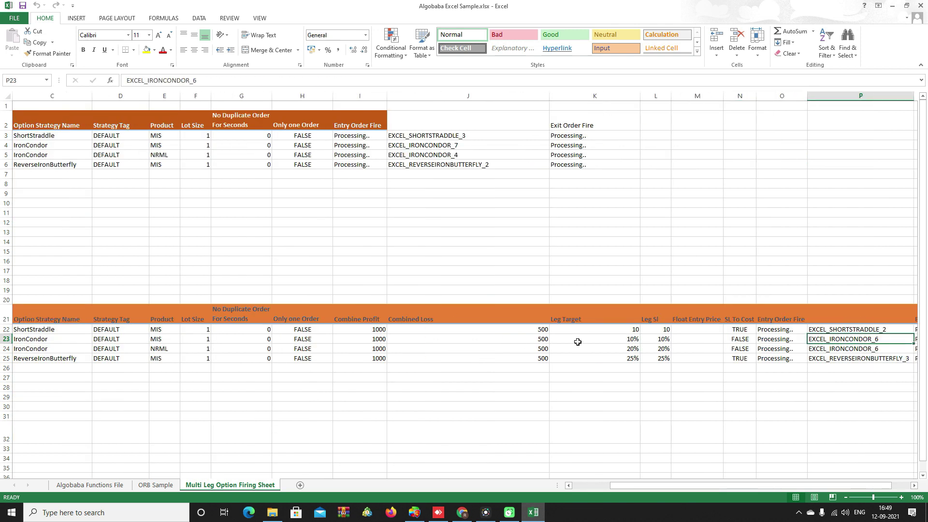
key("Left")
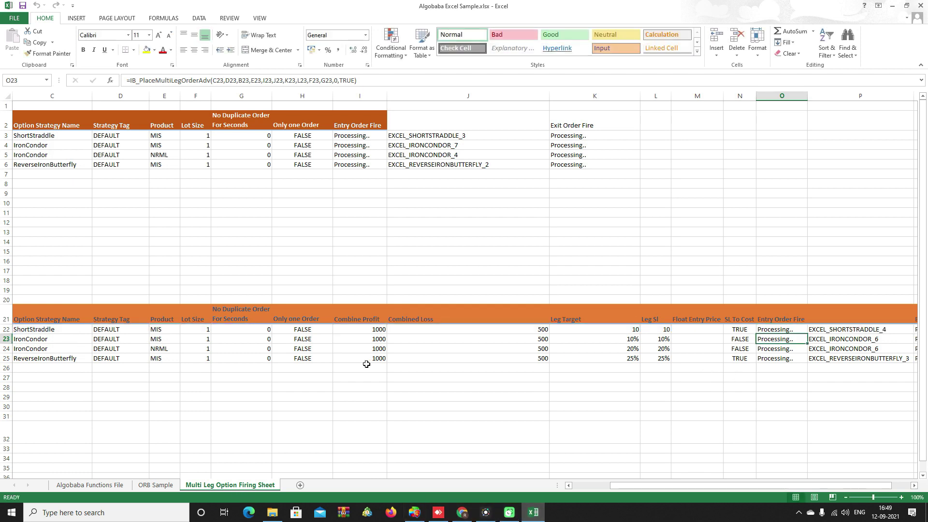
Inspect BANKNIFTY's combined profit, combined loss, leg target and leg SL, and NIFTY's leg target and leg SL in the advanced table.
left_click(372, 337)
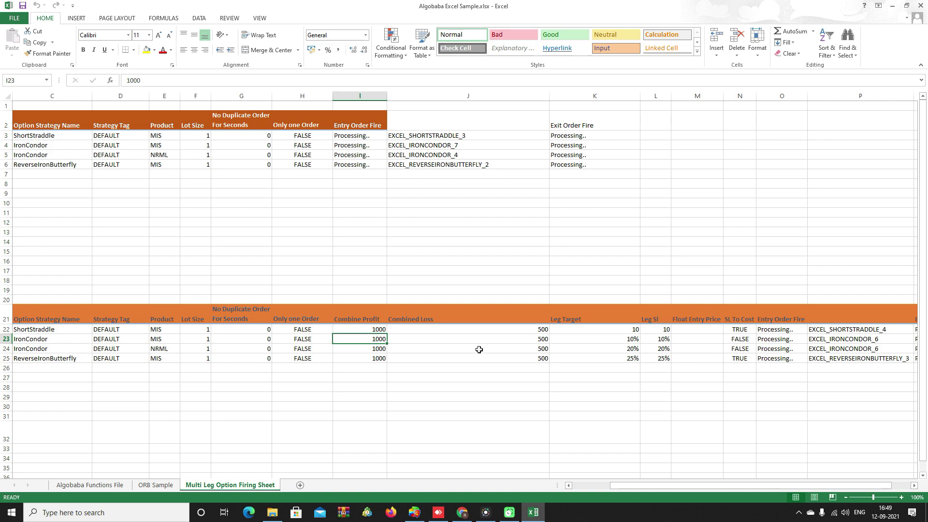
left_click(494, 346)
left_click(622, 342)
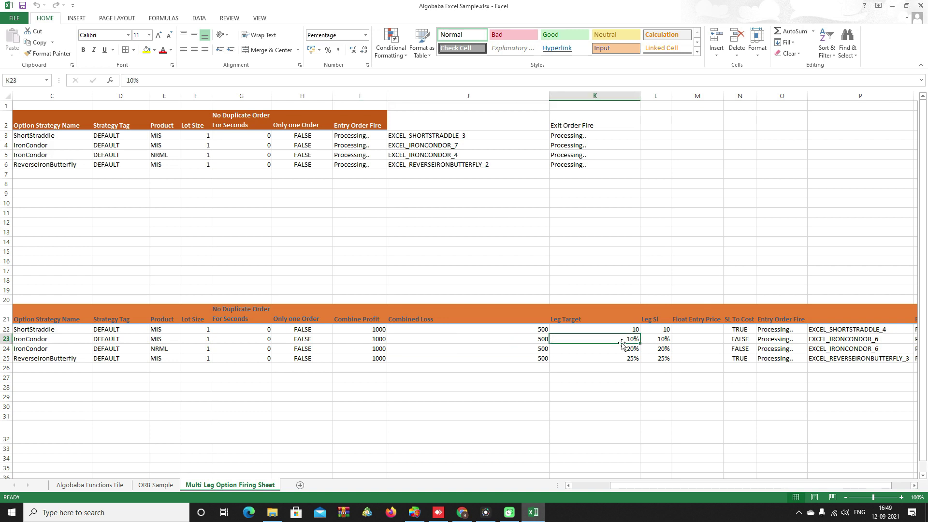
left_click(661, 341)
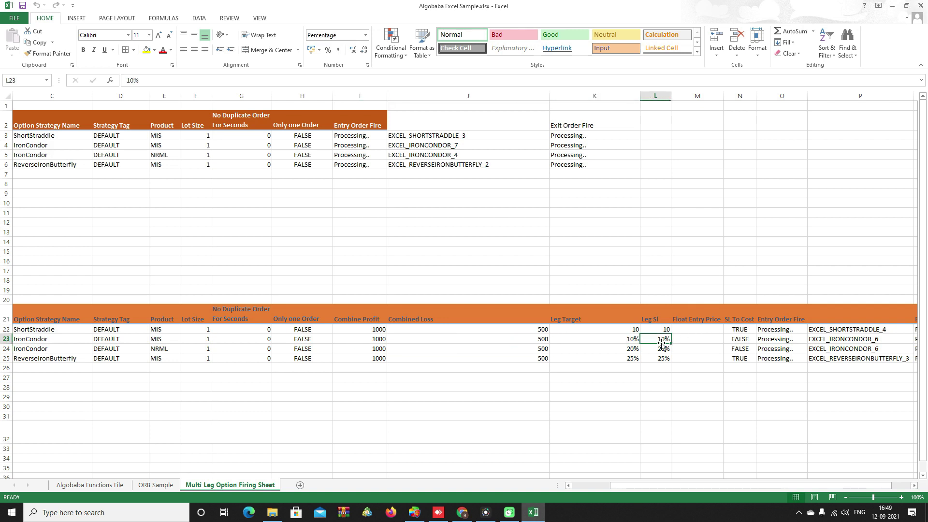
left_click(621, 331)
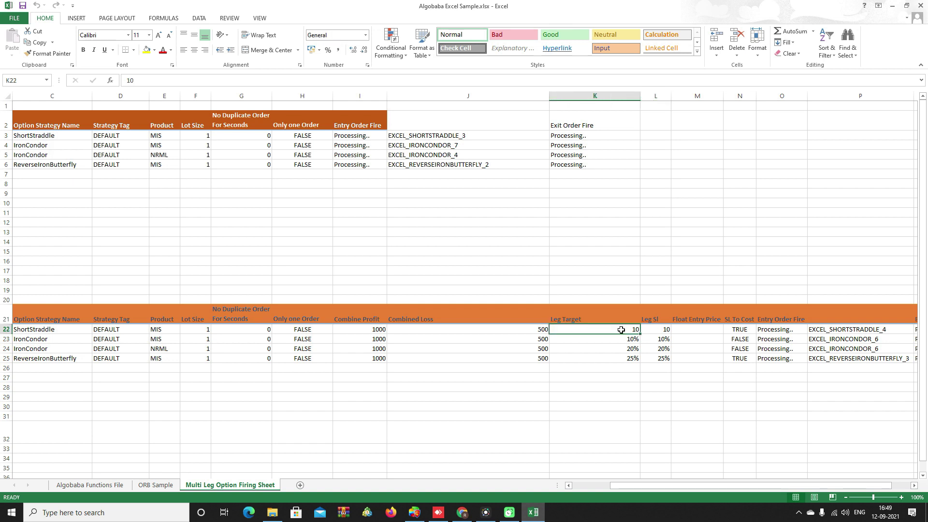
left_click(668, 329)
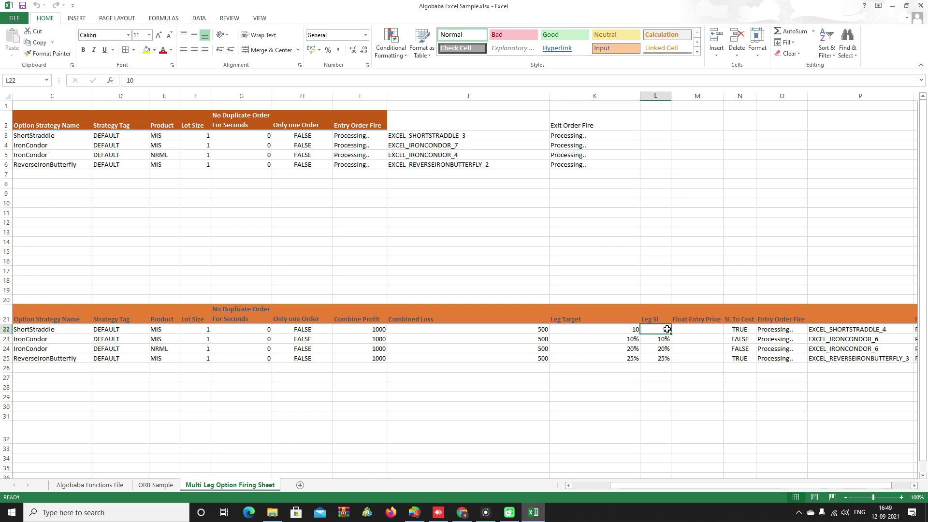
Switch to Stoxxo and open the last EXCEL_SHORTSTRADDLE multi-leg portfolio to examine its leg targets.
left_click(422, 513)
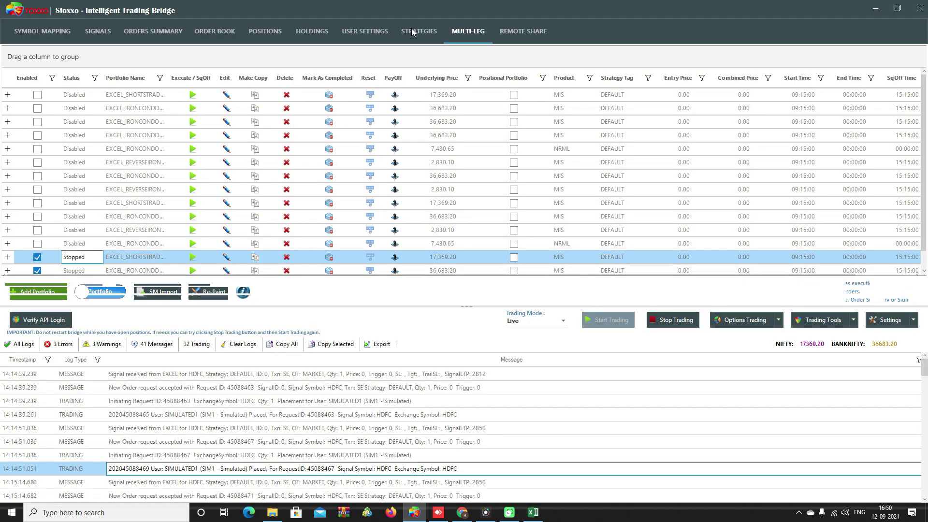
left_click(411, 31)
left_click(463, 30)
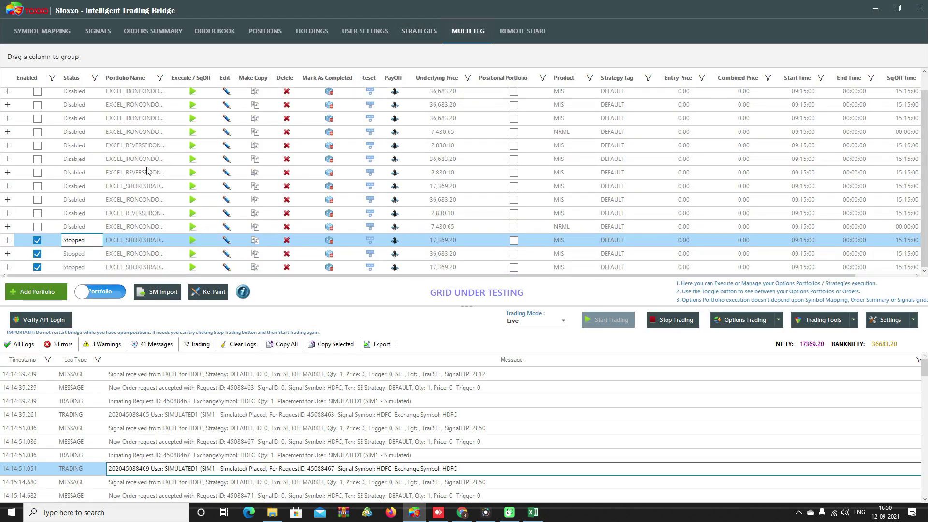
left_click(226, 269)
left_click(441, 166)
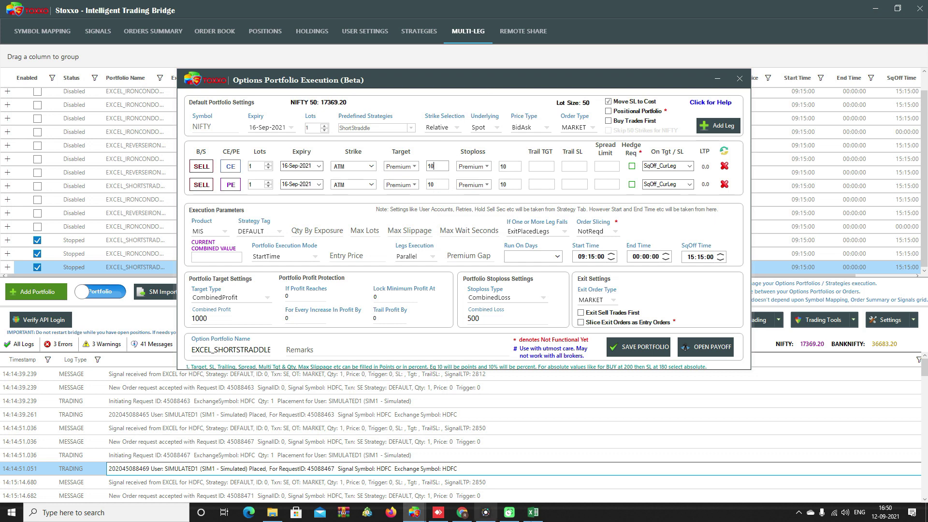
Compare the portfolio's combined profit with the Excel sheet side by side, then close the portfolio and maximize Excel again.
left_click(532, 512)
left_click(908, 6)
left_click_drag(658, 144, 73, 16)
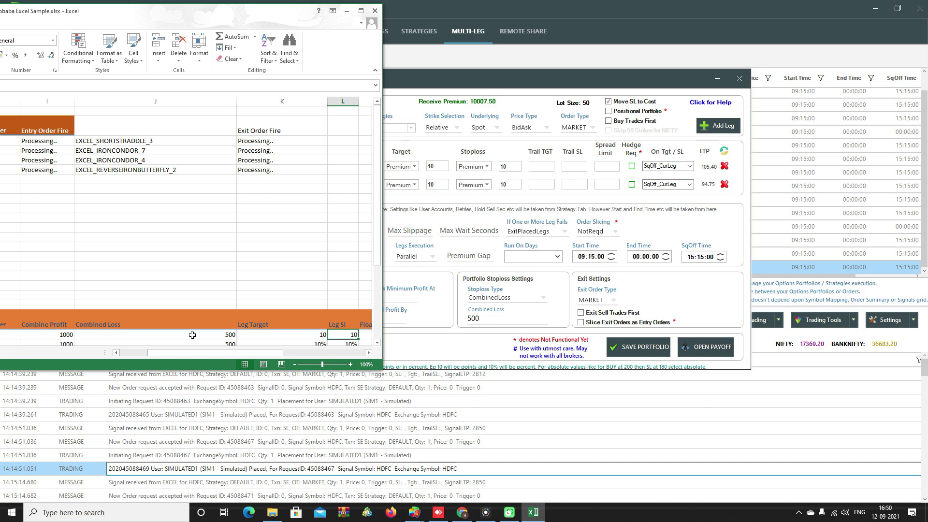
left_click(445, 323)
left_click(226, 321)
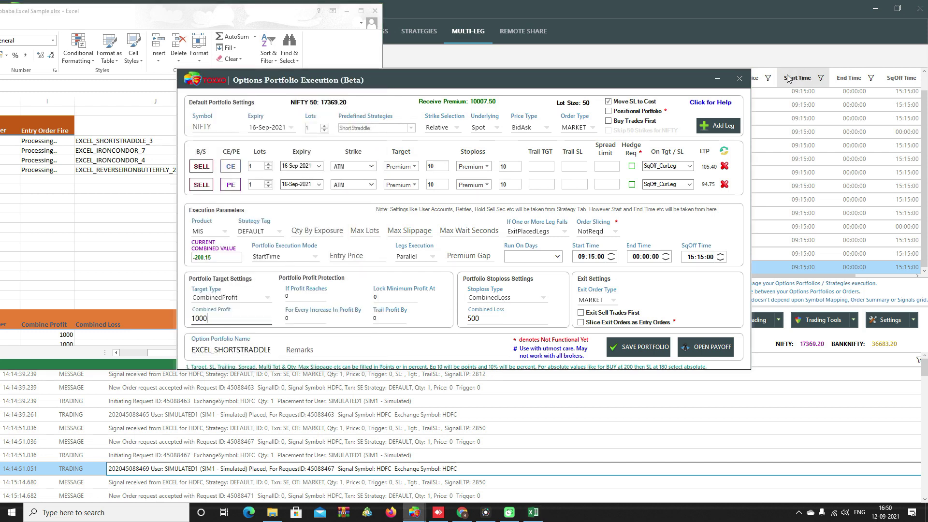
left_click(731, 83)
left_click(360, 10)
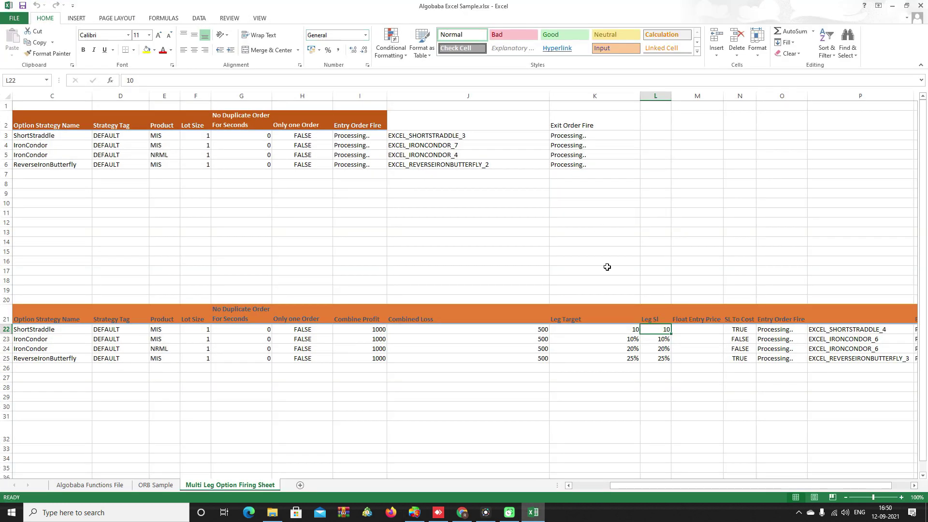
Examine the arguments of IB_PlaceMultiLegOrderAdv in O22 and in a trial formula in O27, discarding the trial.
double_click(777, 332)
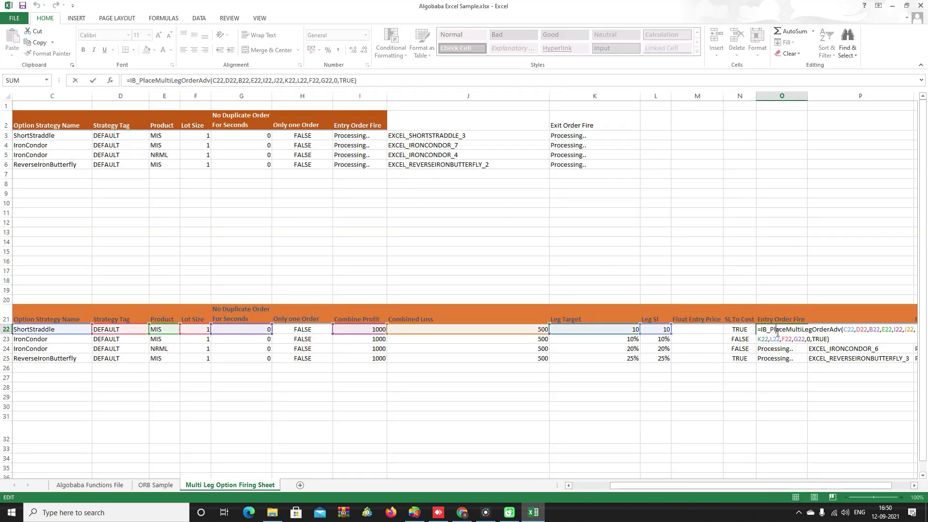
left_click(783, 378)
type("=")
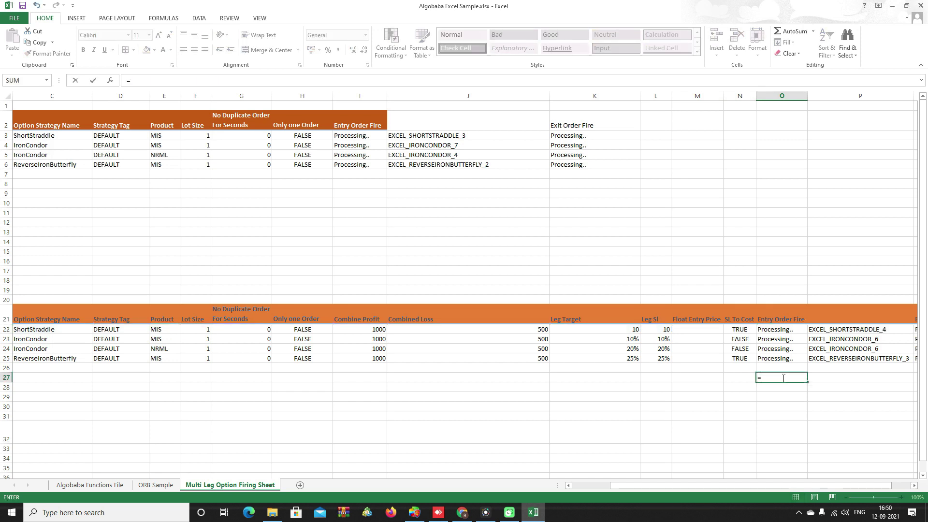
type("IB_")
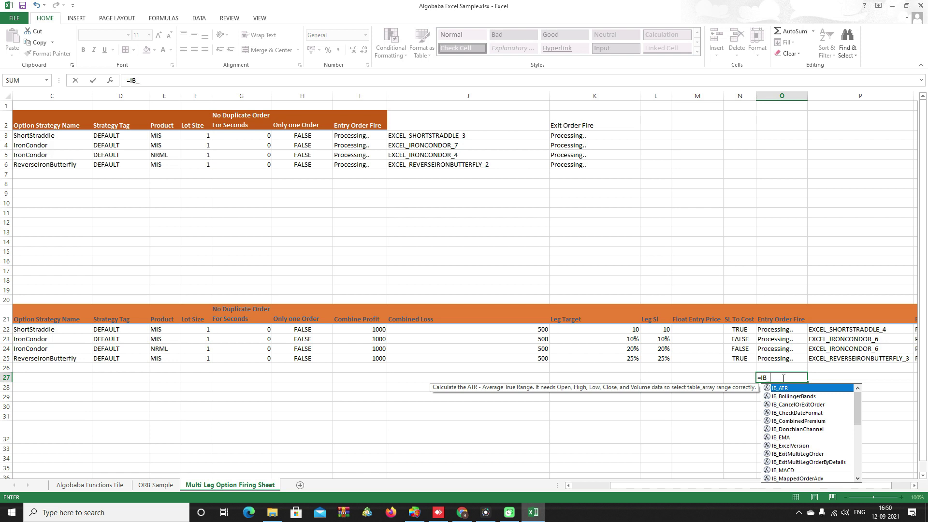
type("PLAVC")
key("BackSpace")
key("Down")
key("Tab")
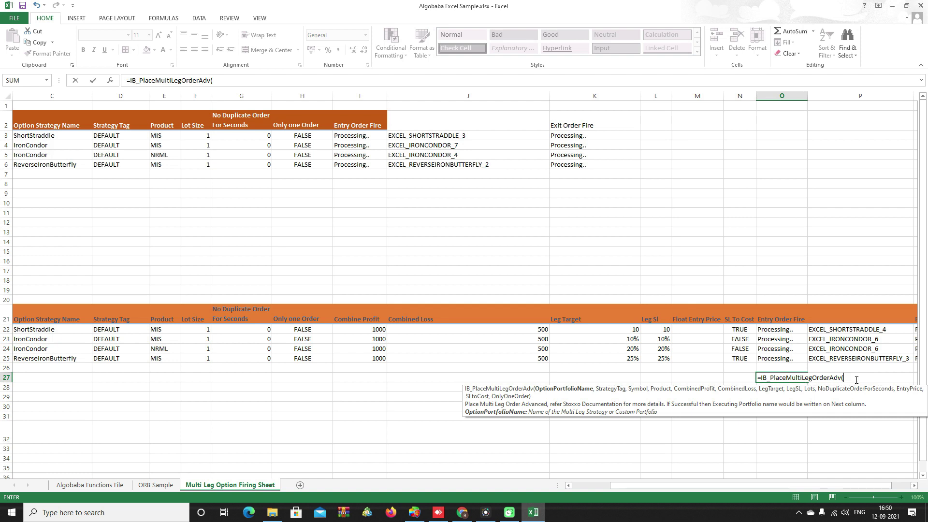
key("Escape")
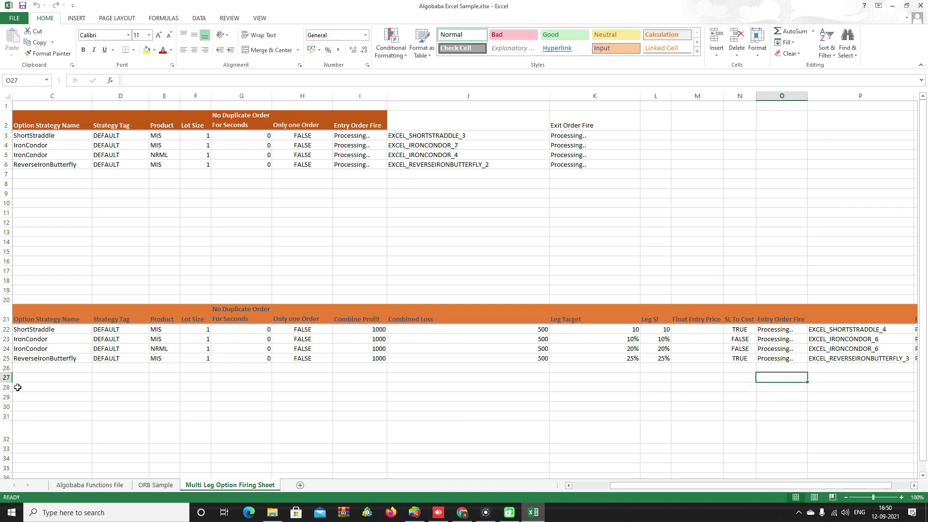
Examine the available option strategy names in C22's list and the strategy chosen in C25.
left_click(48, 339)
left_click(51, 329)
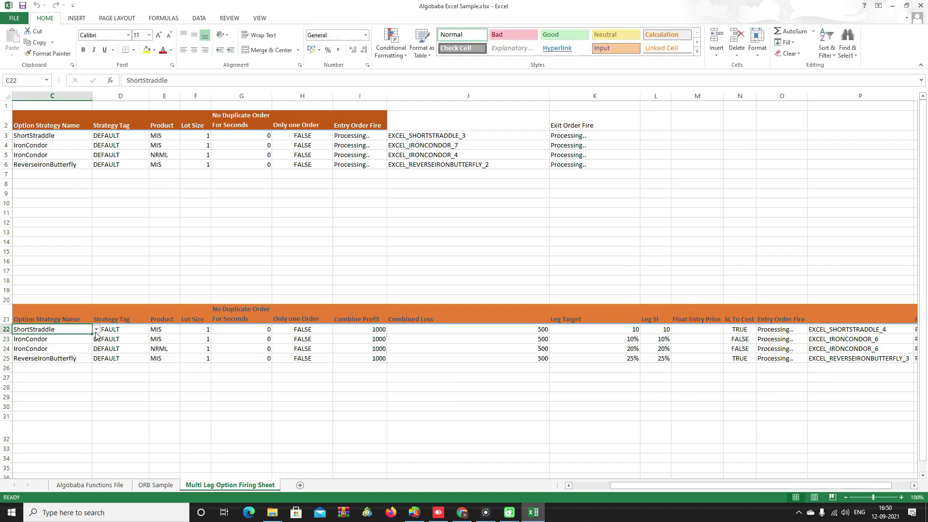
left_click(96, 331)
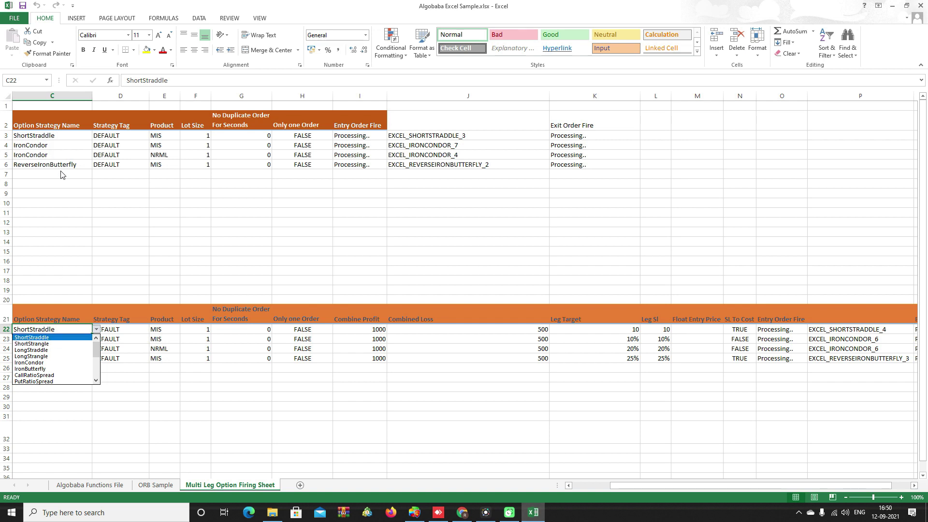
key("Escape")
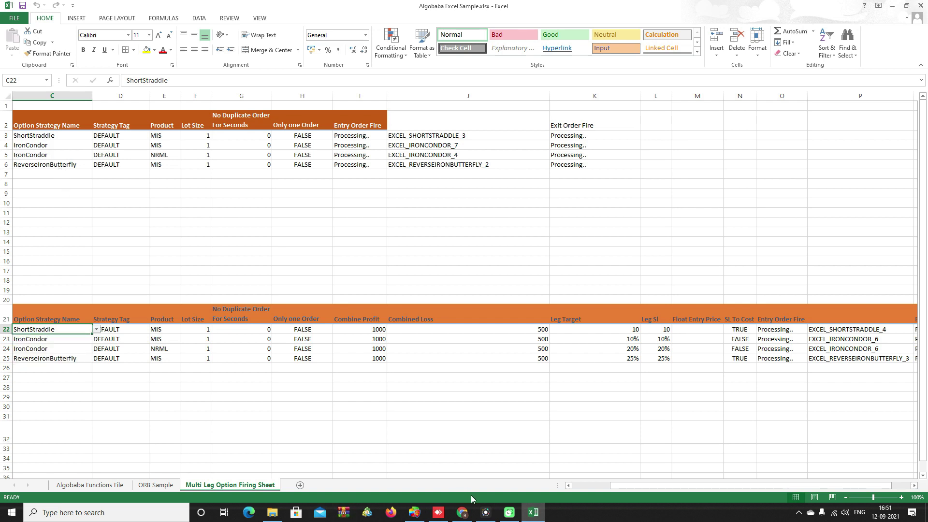
left_click(55, 359)
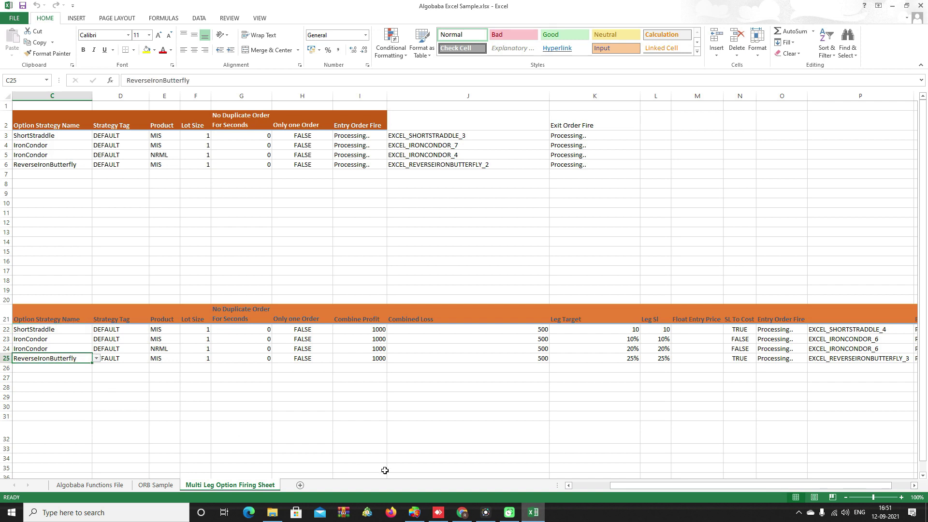
Switch to Stoxxo and start a new NIFTY options portfolio from the predefined IronCondor strategy.
left_click(414, 515)
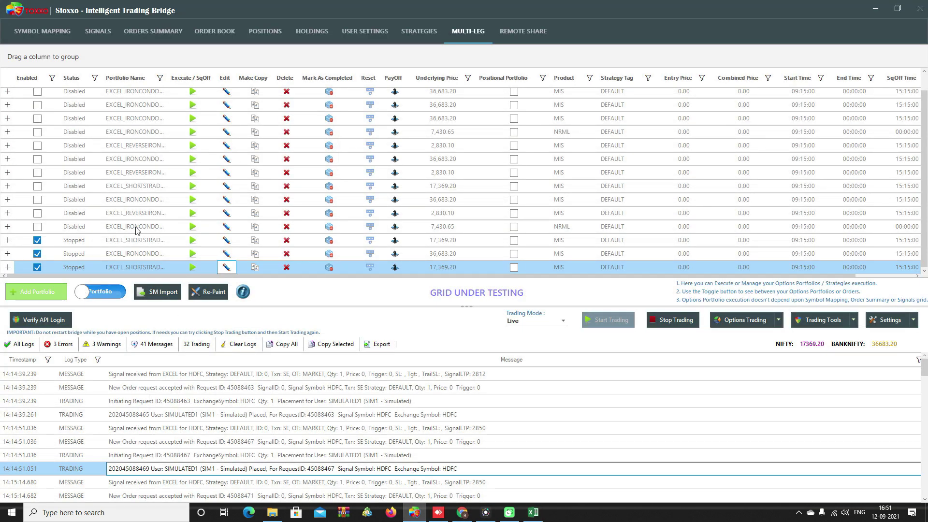
left_click(66, 291)
left_click(207, 309)
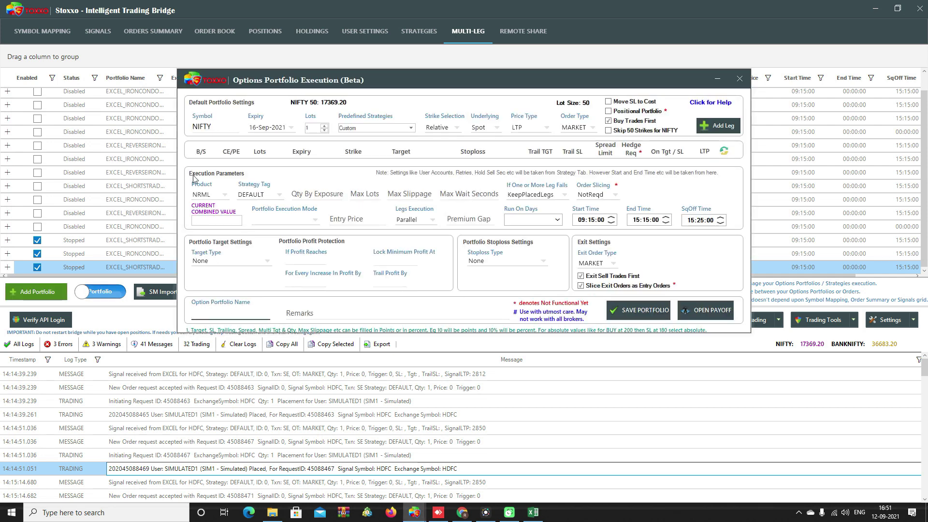
left_click(411, 128)
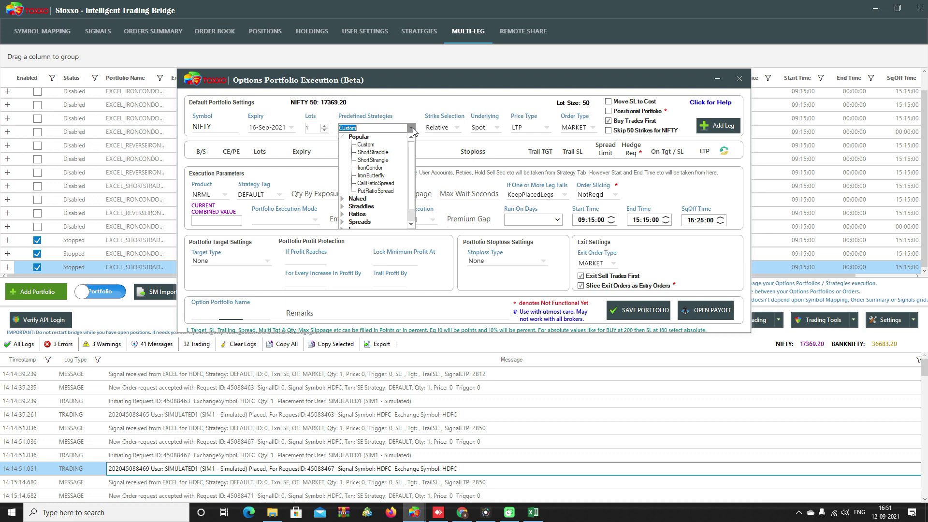
left_click(371, 175)
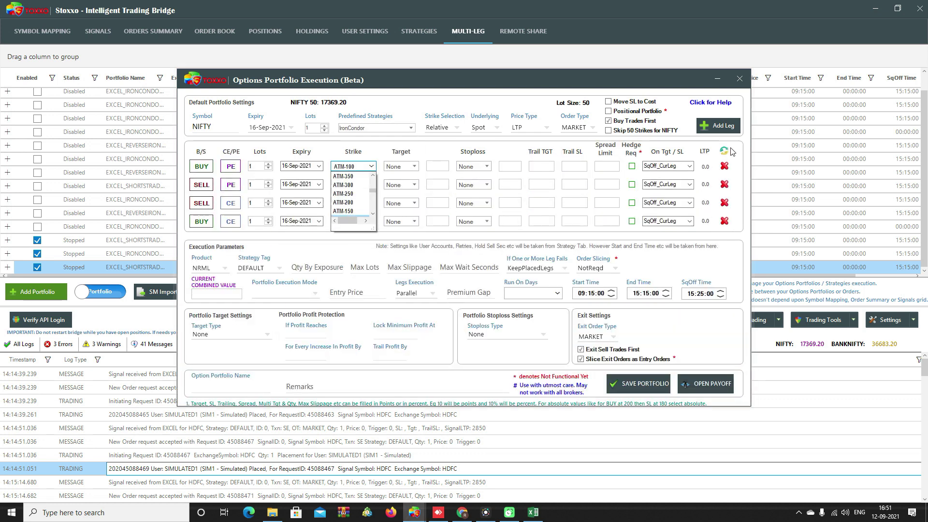
Add two more ATM buy legs to the portfolio, one CE and one PE.
left_click(719, 126)
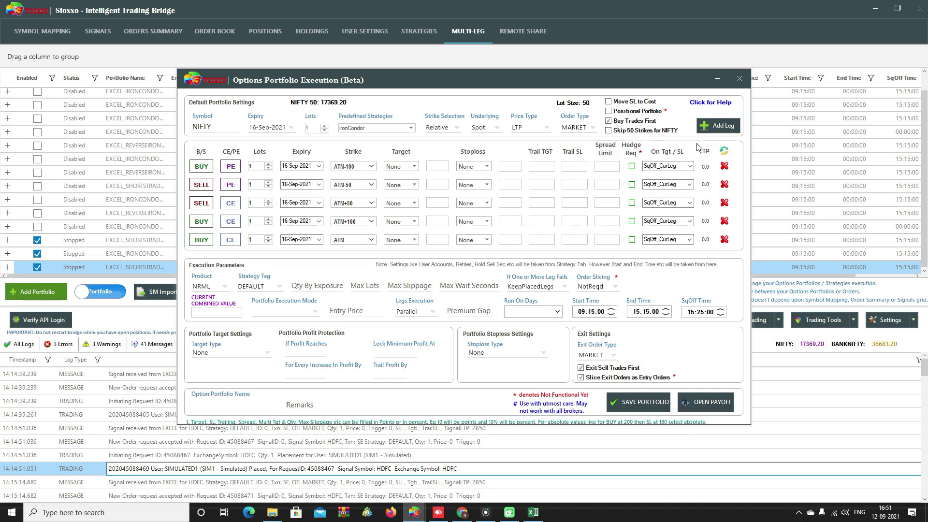
left_click(719, 126)
left_click(230, 258)
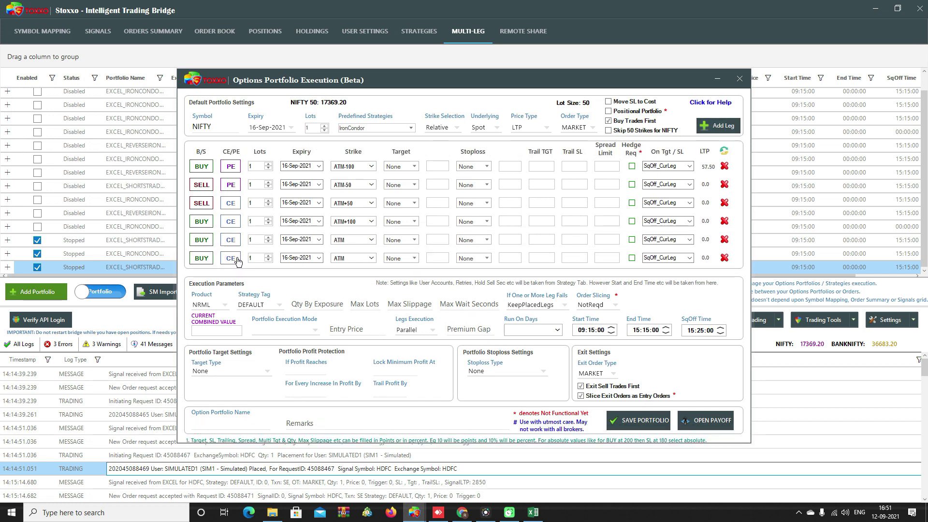
Name the option portfolio RC1 and save it.
left_click(209, 427)
type("RC1")
left_click(660, 420)
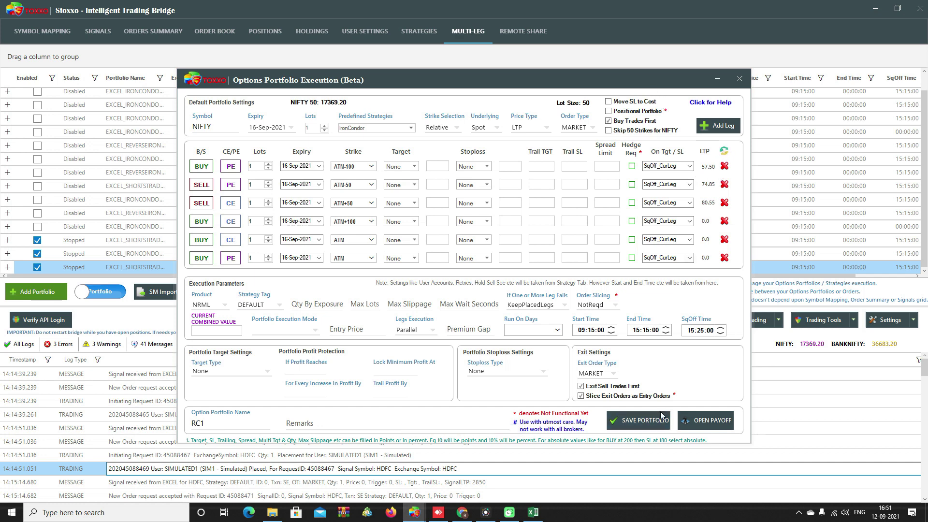
left_click(641, 423)
Return to Excel and review row 25 of the advanced table from the strategy name through SL To Cost.
left_click(532, 512)
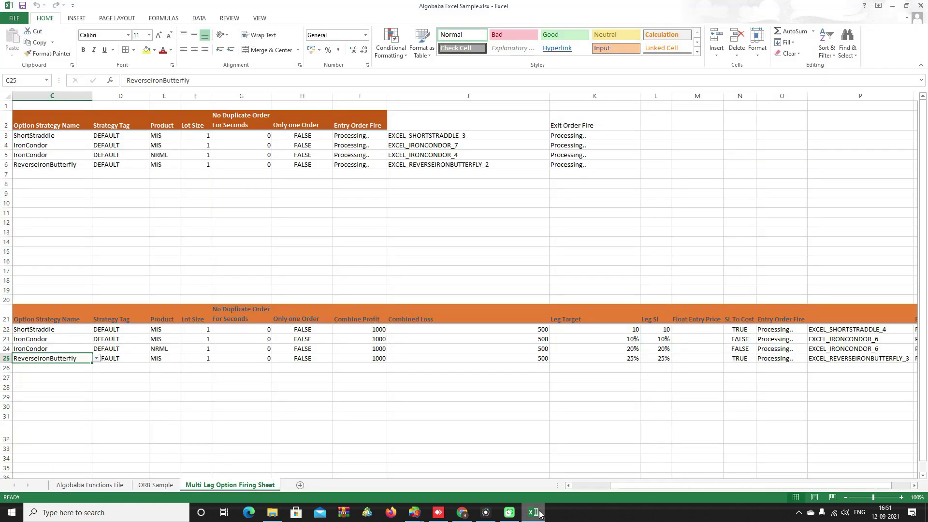
left_click(66, 348)
left_click(63, 360)
left_click(404, 358)
key("Right")
key("Right")
key("Right")
key("Right")
key("Right")
key("Right")
key("Right")
key("Right")
key("Right")
key("Right")
key("Right")
key("Right")
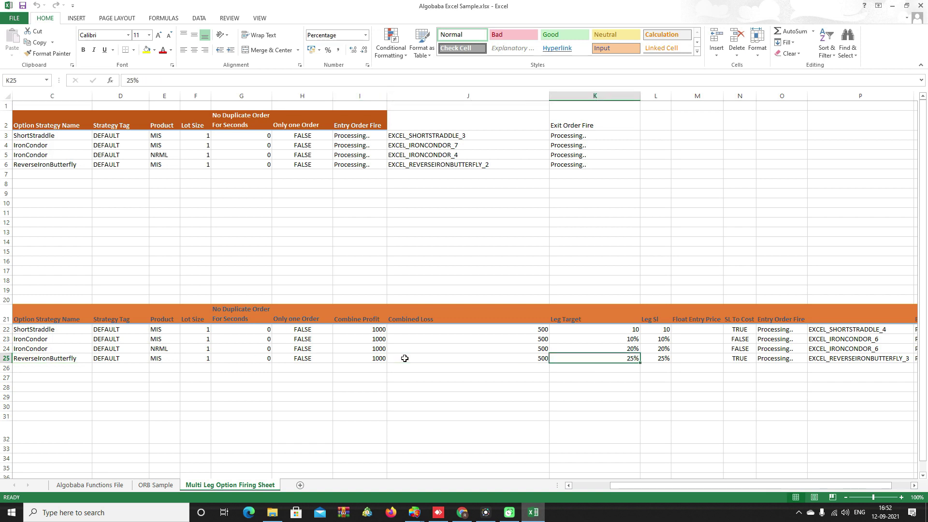
key("Left")
key("Left")
key("Left")
key("Left")
key("Left")
key("Left")
key("Left")
key("Left")
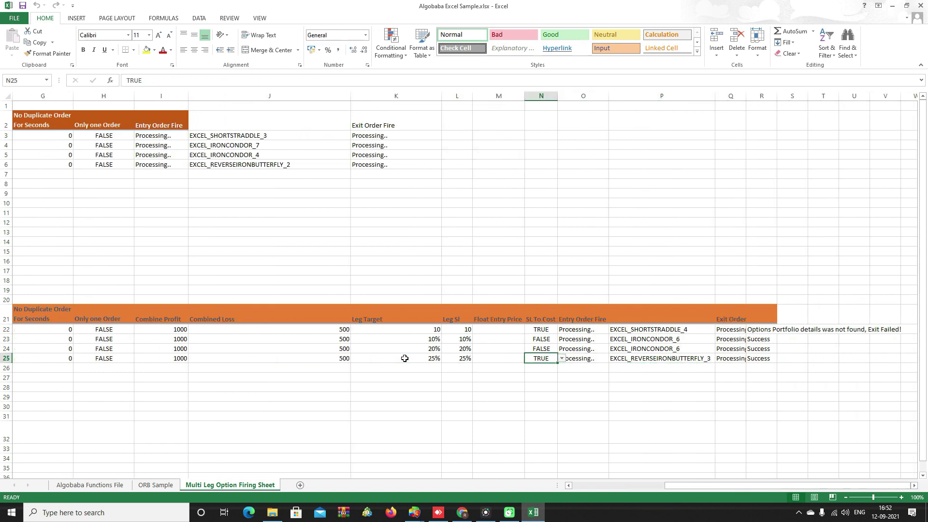
Examine the IB_PlaceMultiLegOrderAdv formula in O25 and leave it as it is.
left_click(594, 357)
double_click(595, 357)
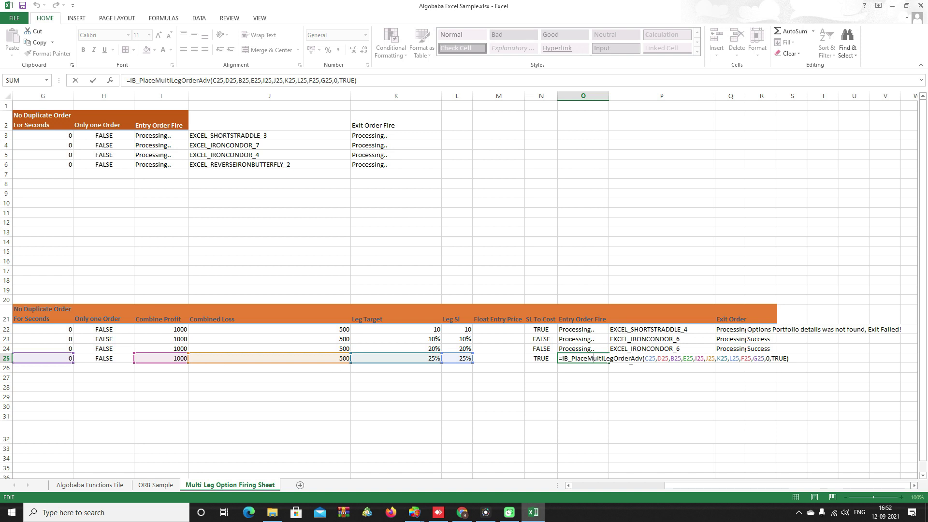
key("Return")
Try an IB_PlaceMultiLegOrderAdv formula in O27 with RC1 as the portfolio name, and discard it.
left_click(574, 376)
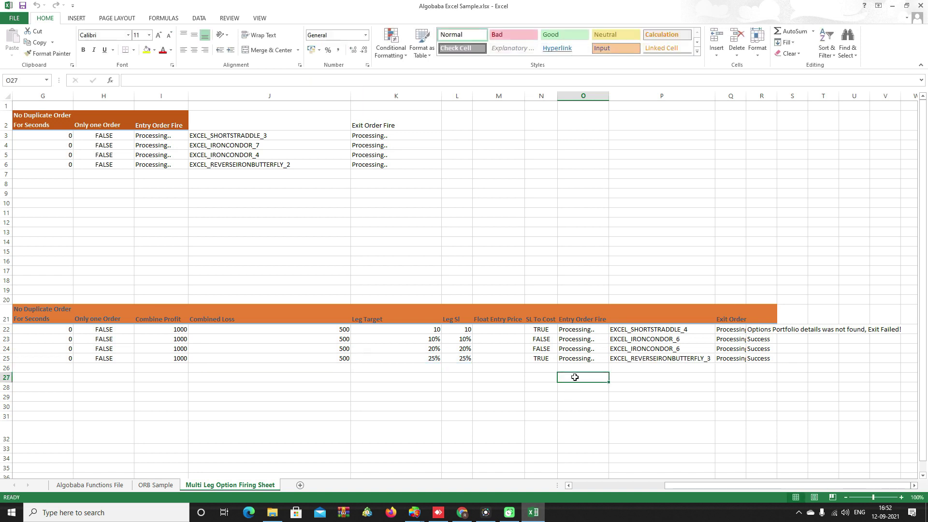
type("=IB_")
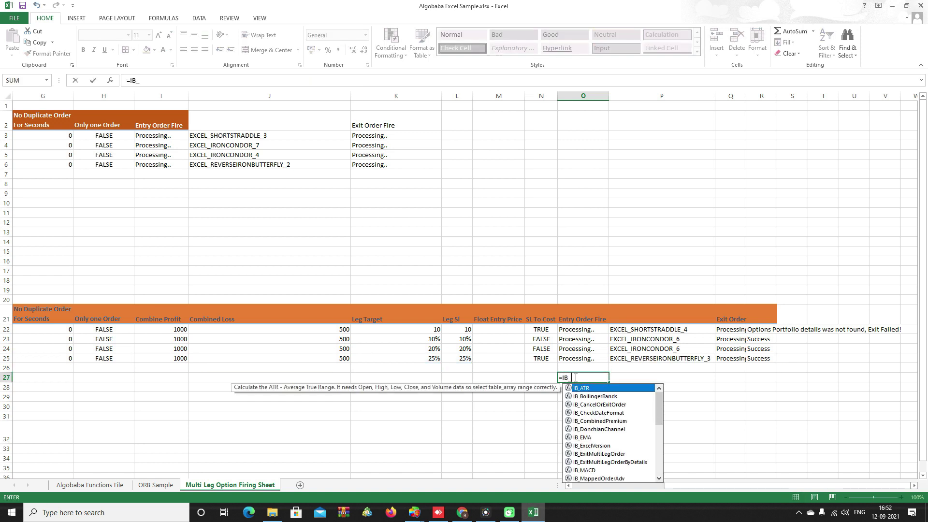
type("PlaceM")
key("Down")
key("Tab")
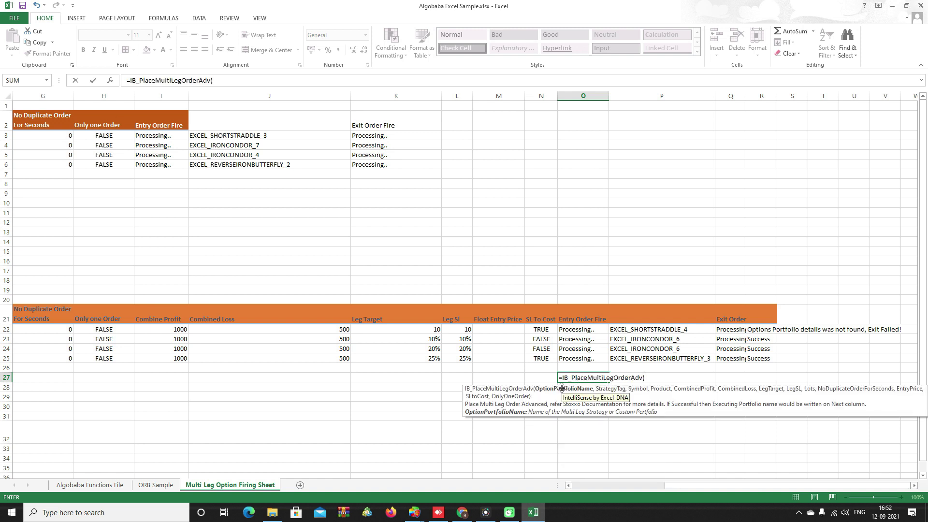
type("RC1")
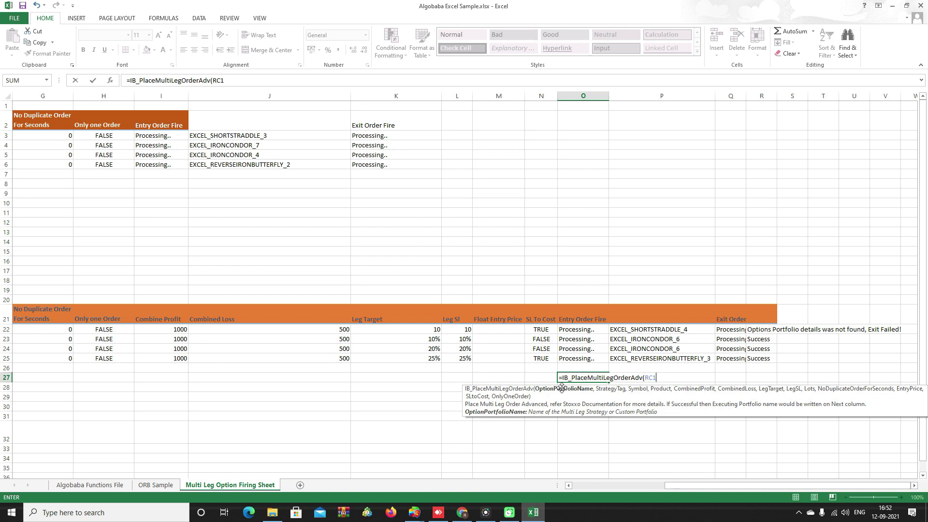
type(",")
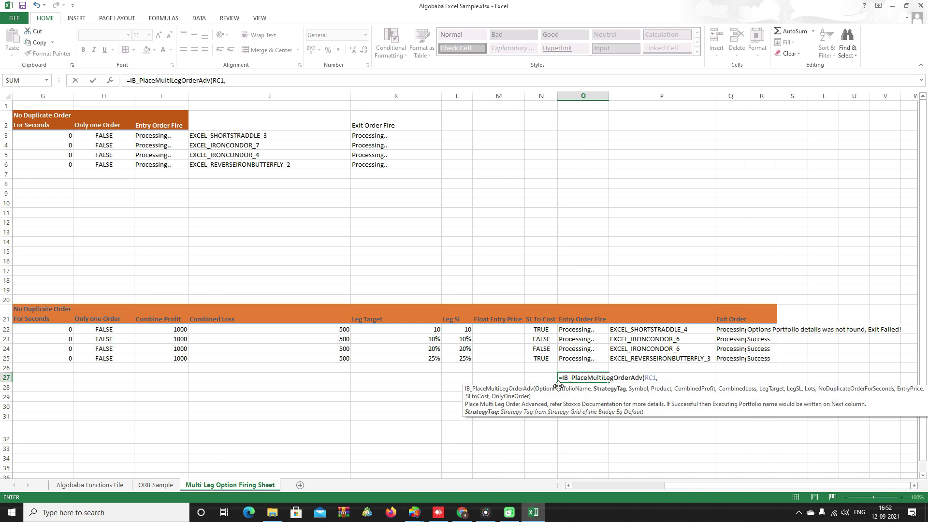
scroll(557, 382, "left", 3)
key("Escape")
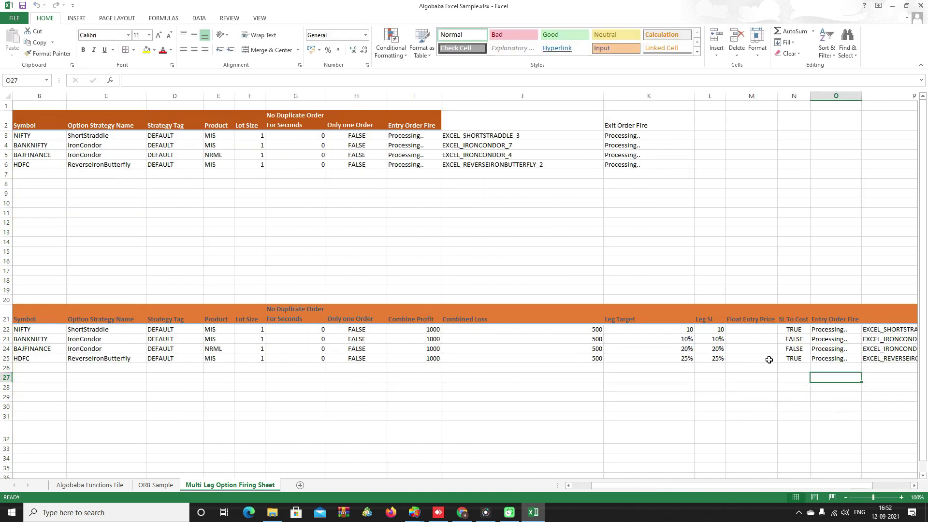
Try IB_PlaceMultiLegOrderAdv in O27 using C22, D22 and B22 for portfolio name, strategy tag and symbol, and discard the formula.
type("=IB_MU")
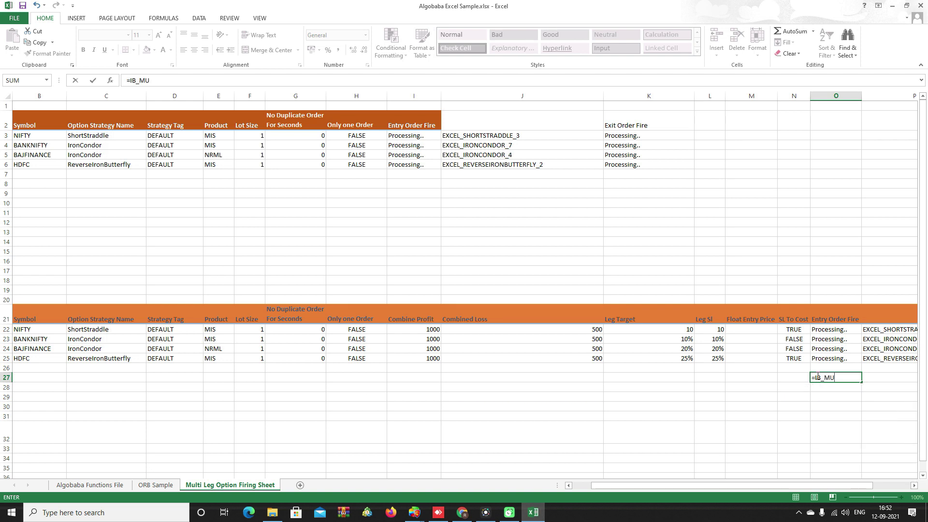
type("Pla")
key("Down")
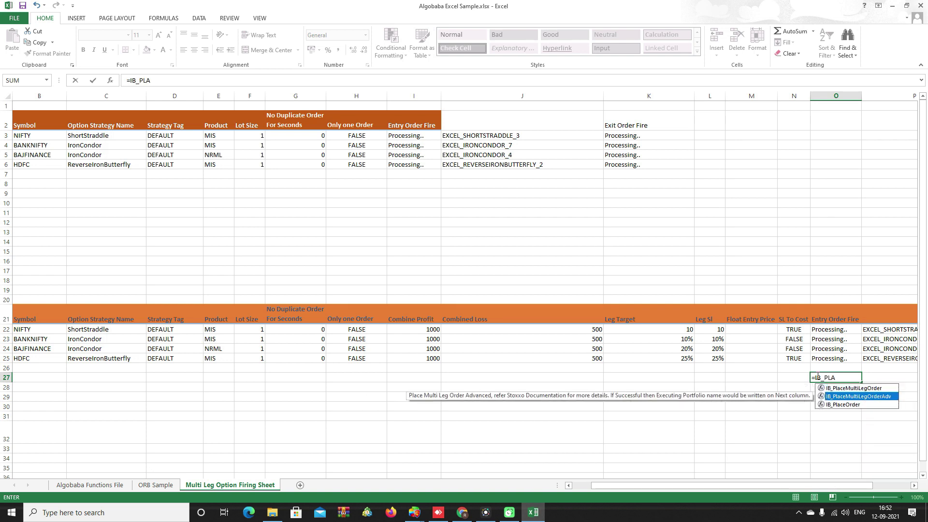
key("Tab")
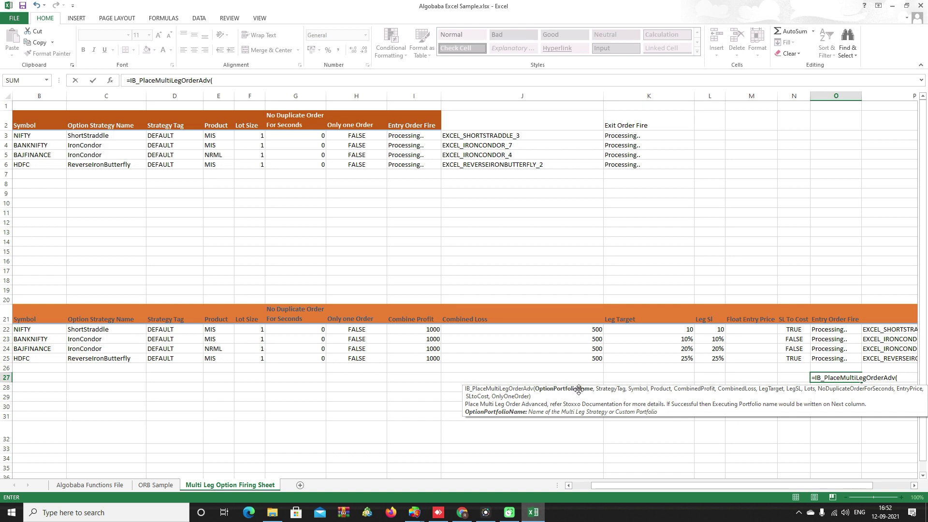
left_click(96, 330)
type(",")
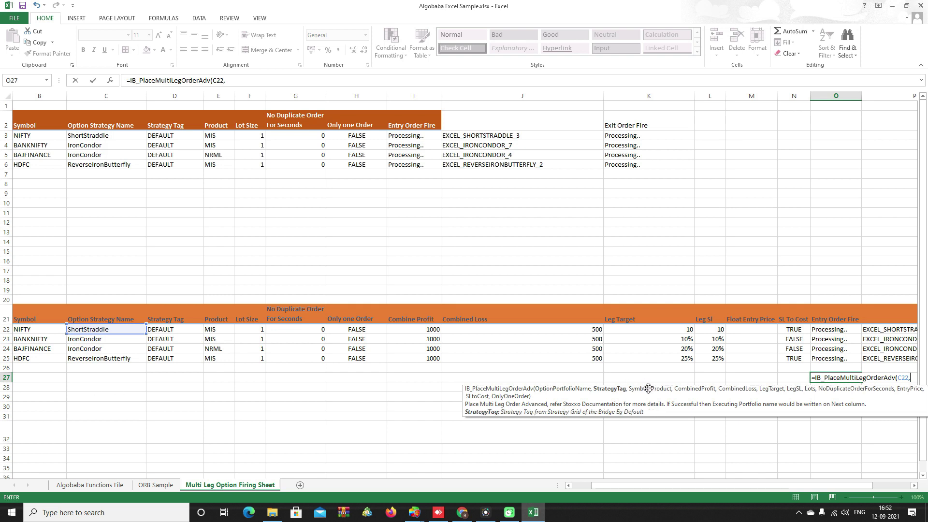
left_click(160, 332)
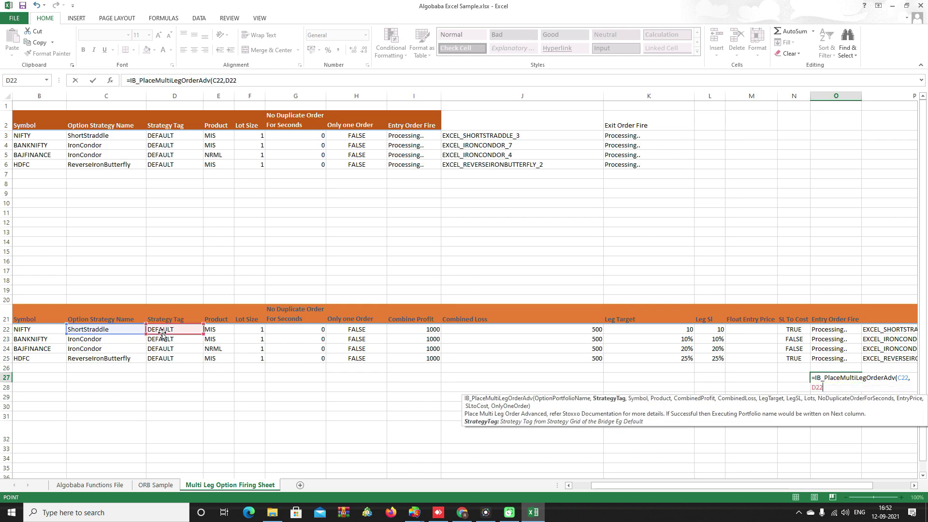
type(",")
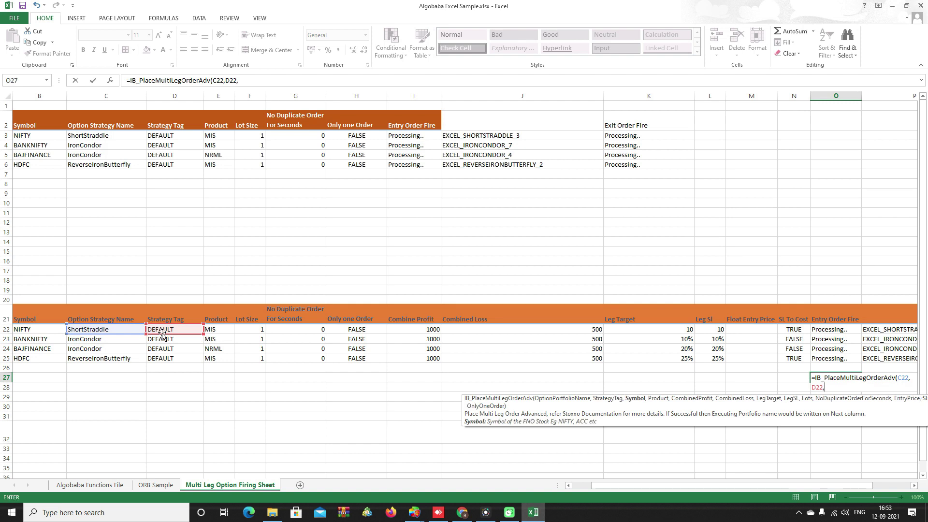
left_click(36, 335)
type(",")
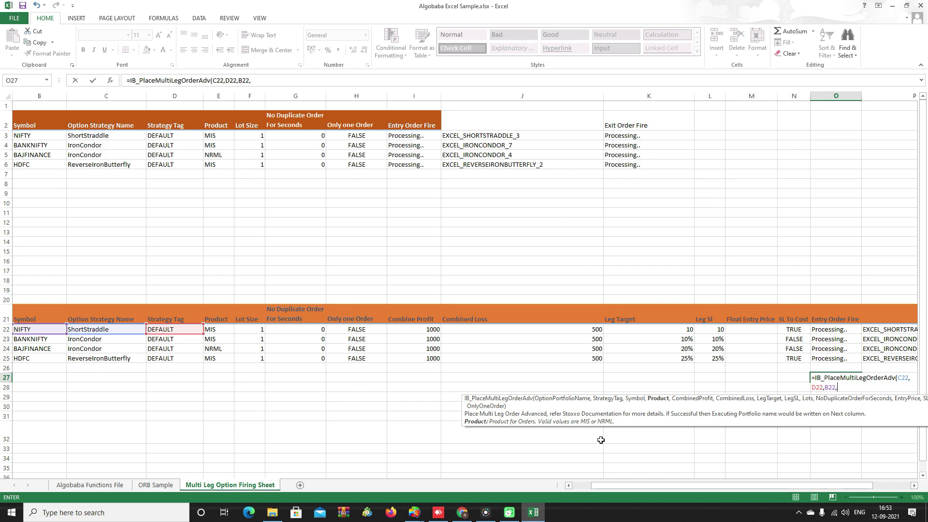
key("Escape")
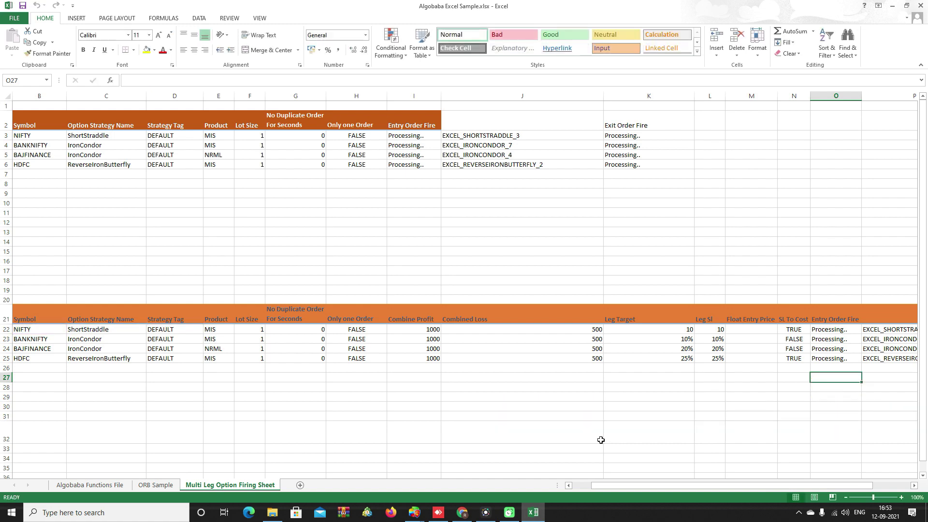
Open the Algobaba Functions File sheet and read the notes on the multi-leg order functions.
left_click(155, 484)
left_click(72, 484)
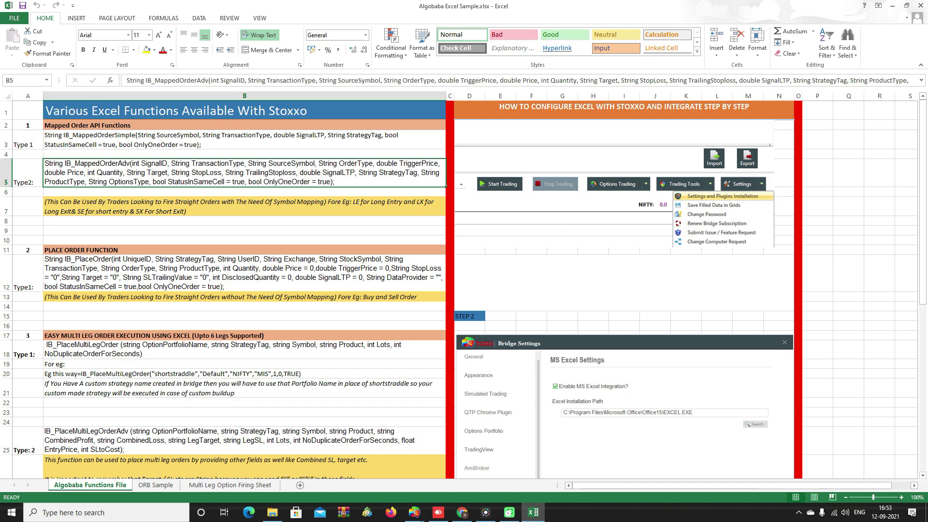
scroll(109, 376, "down", 3)
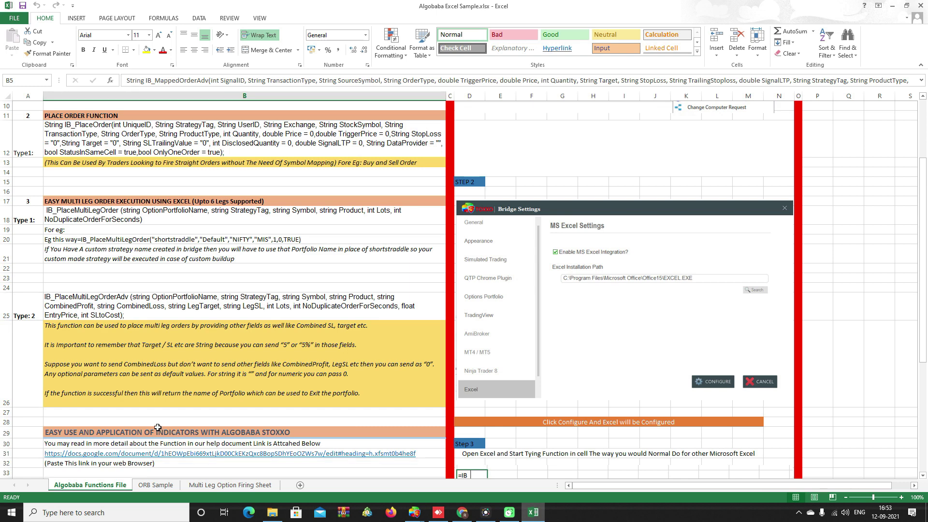